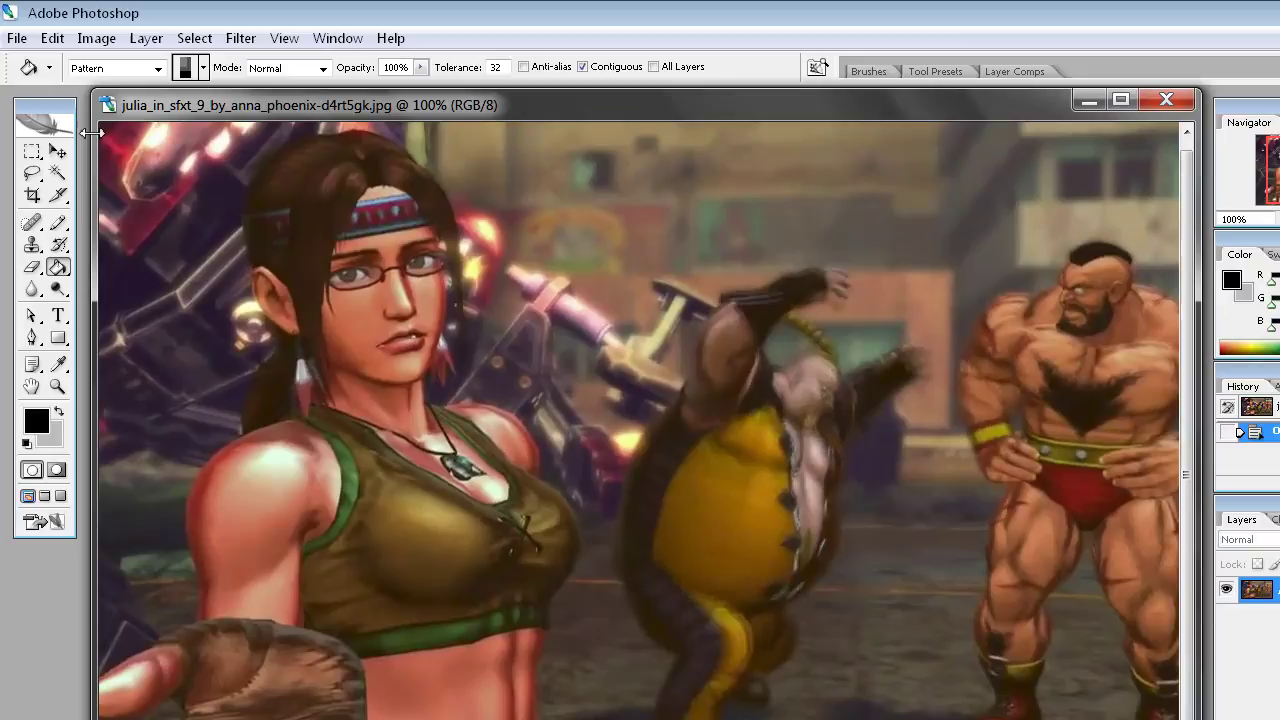
# Create a new 1 × 2 px document with White background contents and centre its window.
pyautogui.click(17, 38)
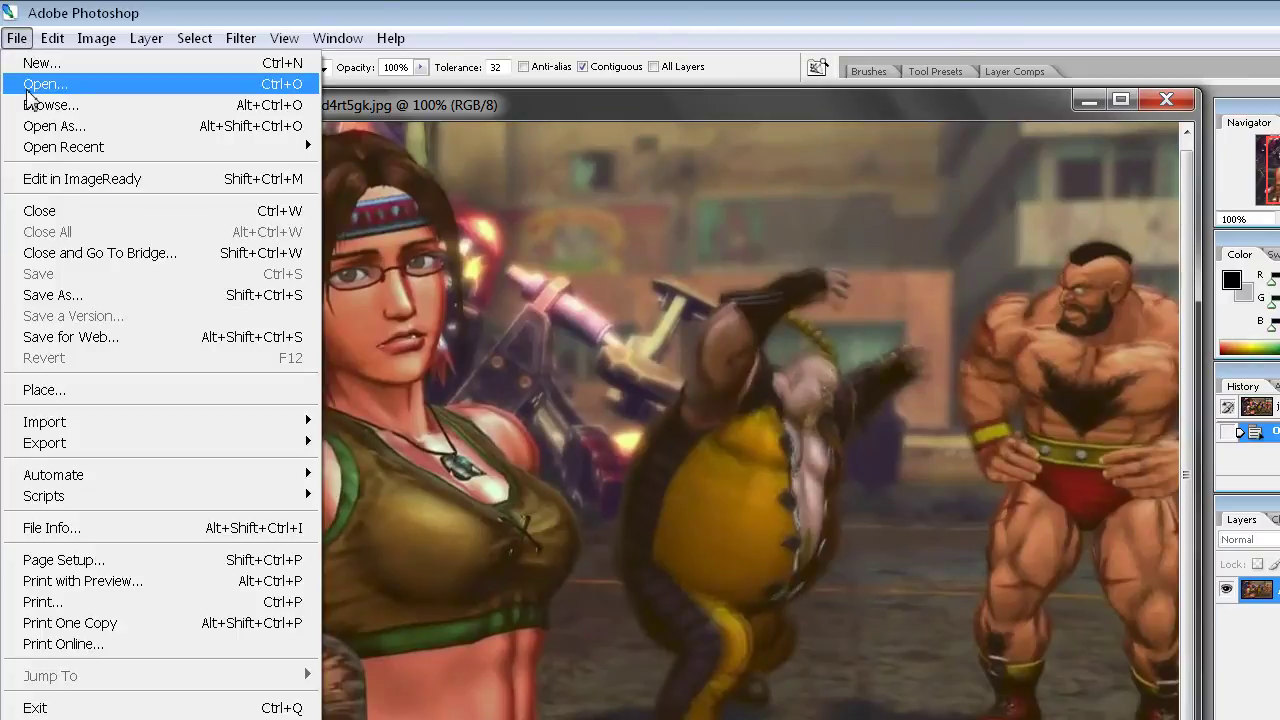
pyautogui.click(35, 62)
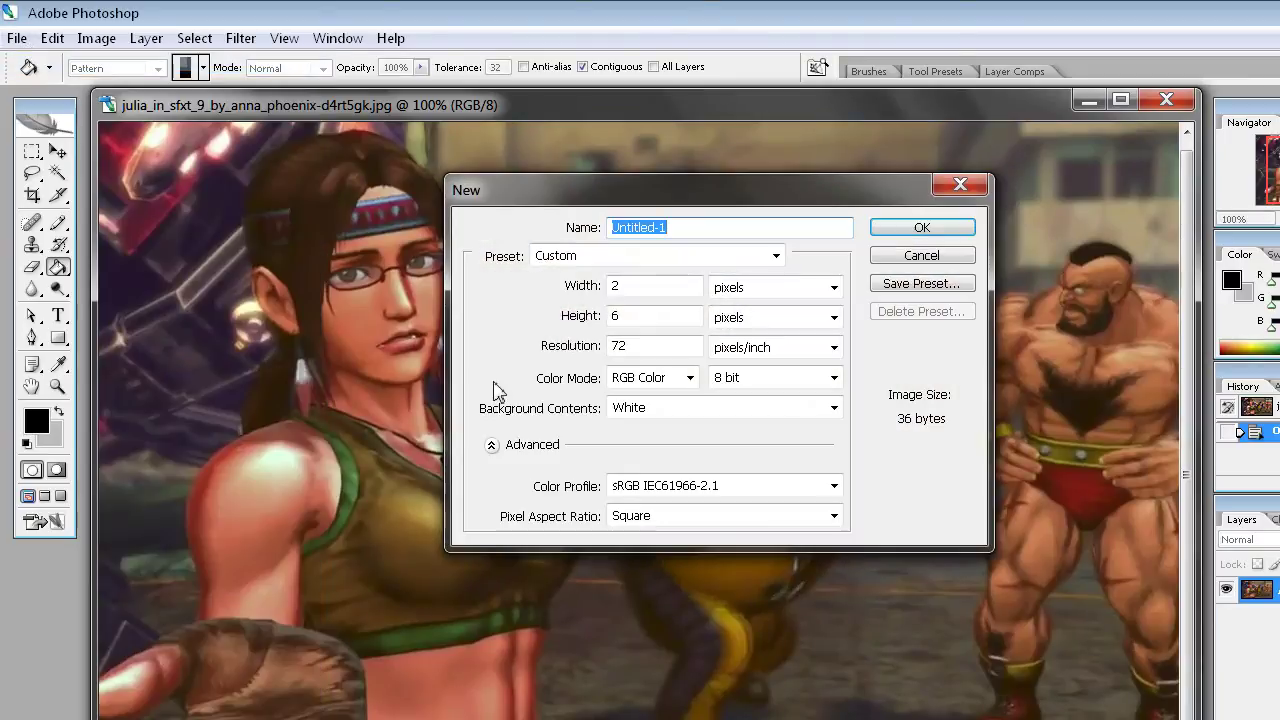
pyautogui.doubleClick(634, 286)
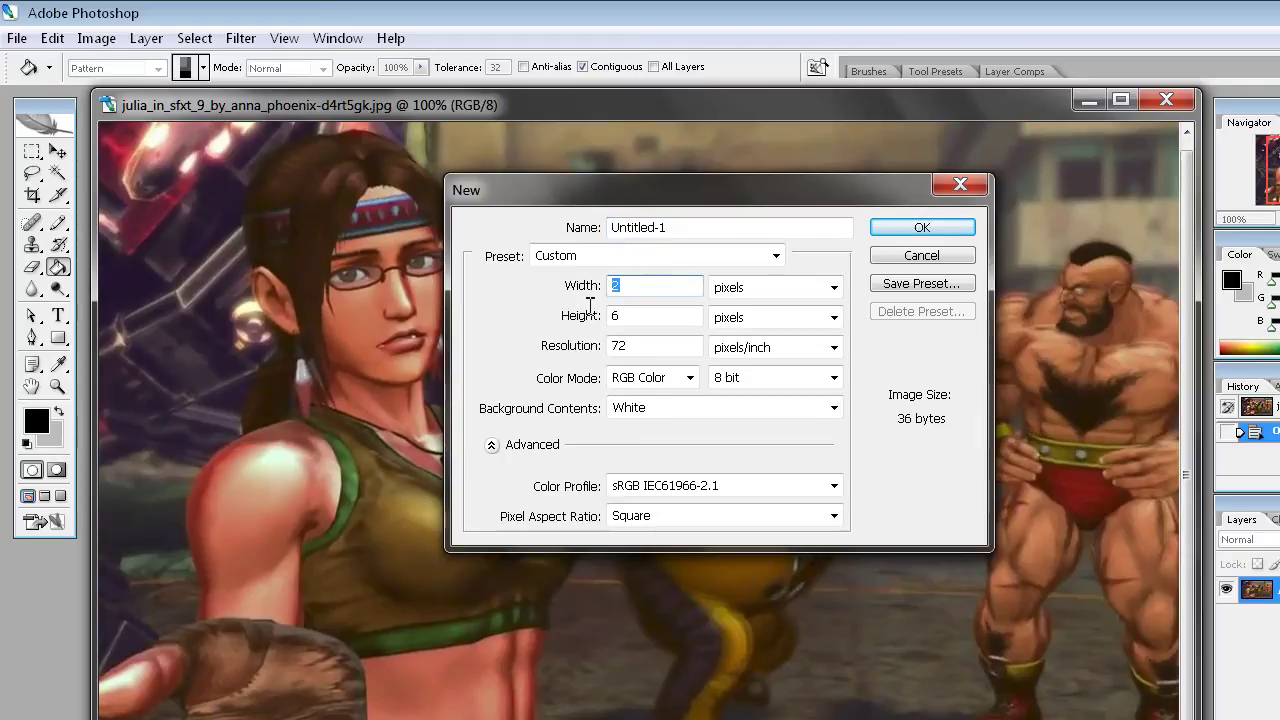
pyautogui.write('1')
pyautogui.press('Tab')
pyautogui.press('Tab')
pyautogui.write('3')
pyautogui.press('BackSpace')
pyautogui.write('2')
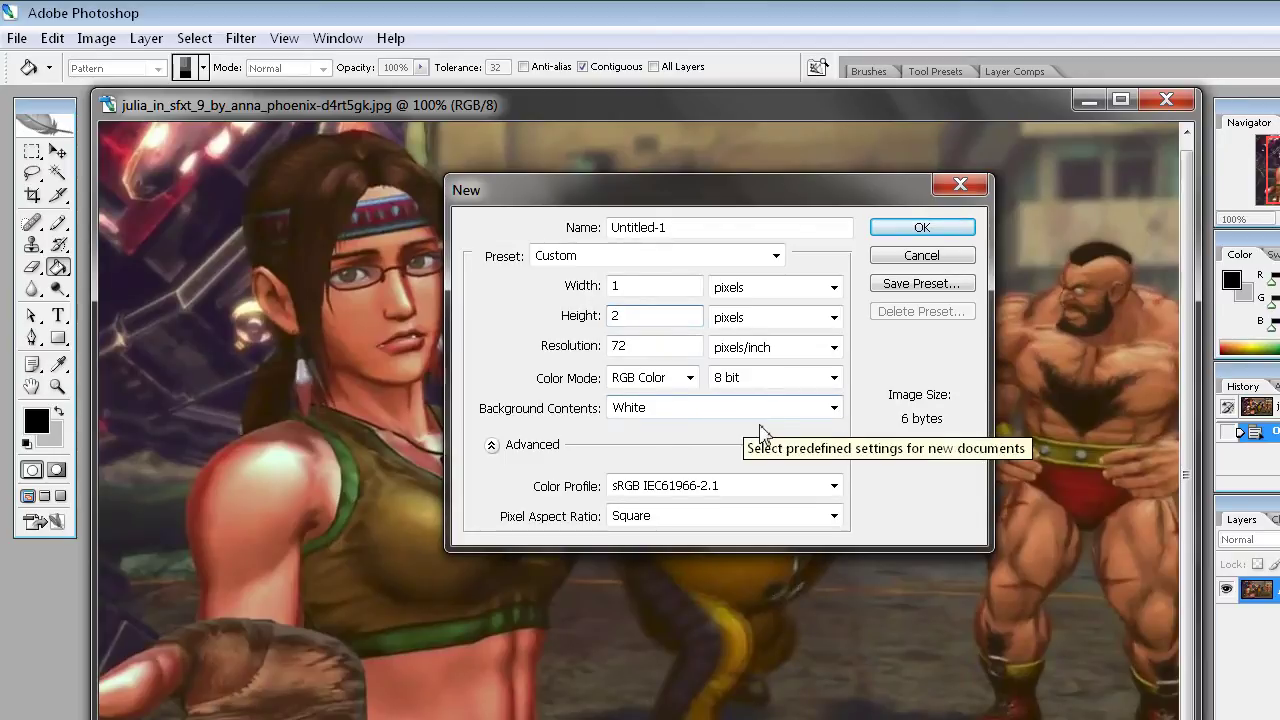
pyautogui.click(833, 407)
pyautogui.click(834, 411)
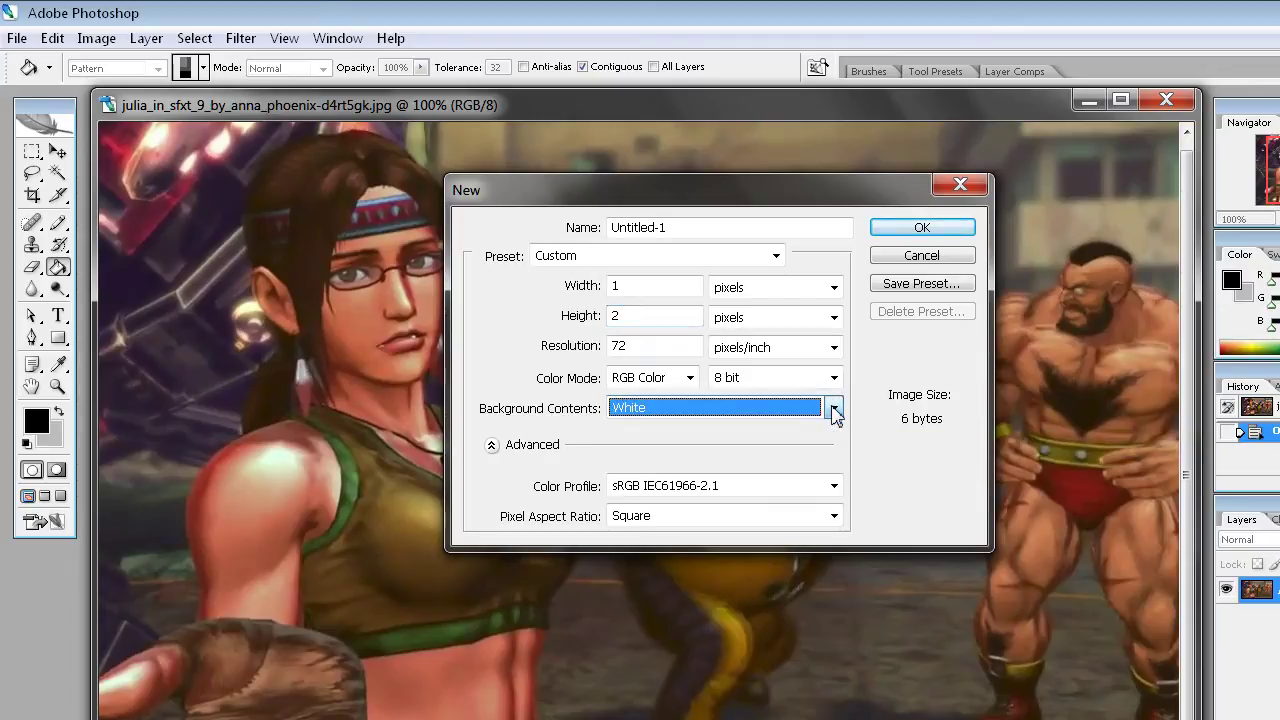
pyautogui.click(921, 228)
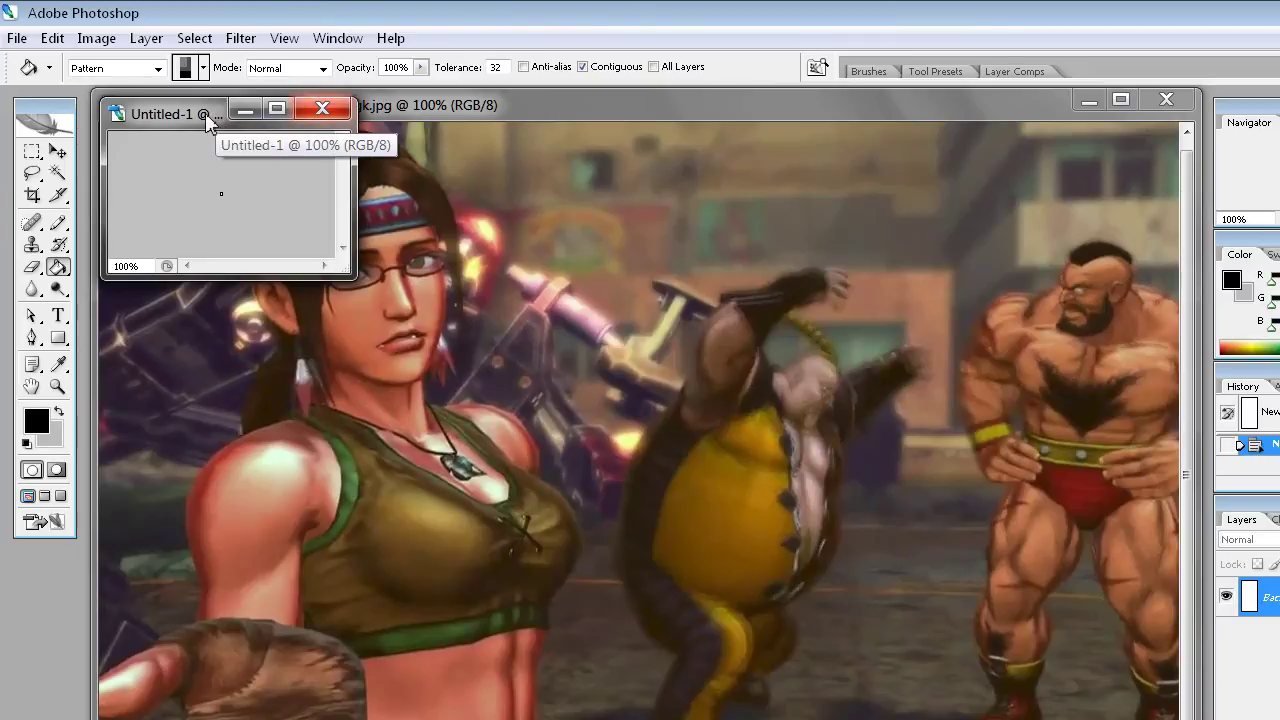
pyautogui.moveTo(209, 122); pyautogui.dragTo(661, 350)
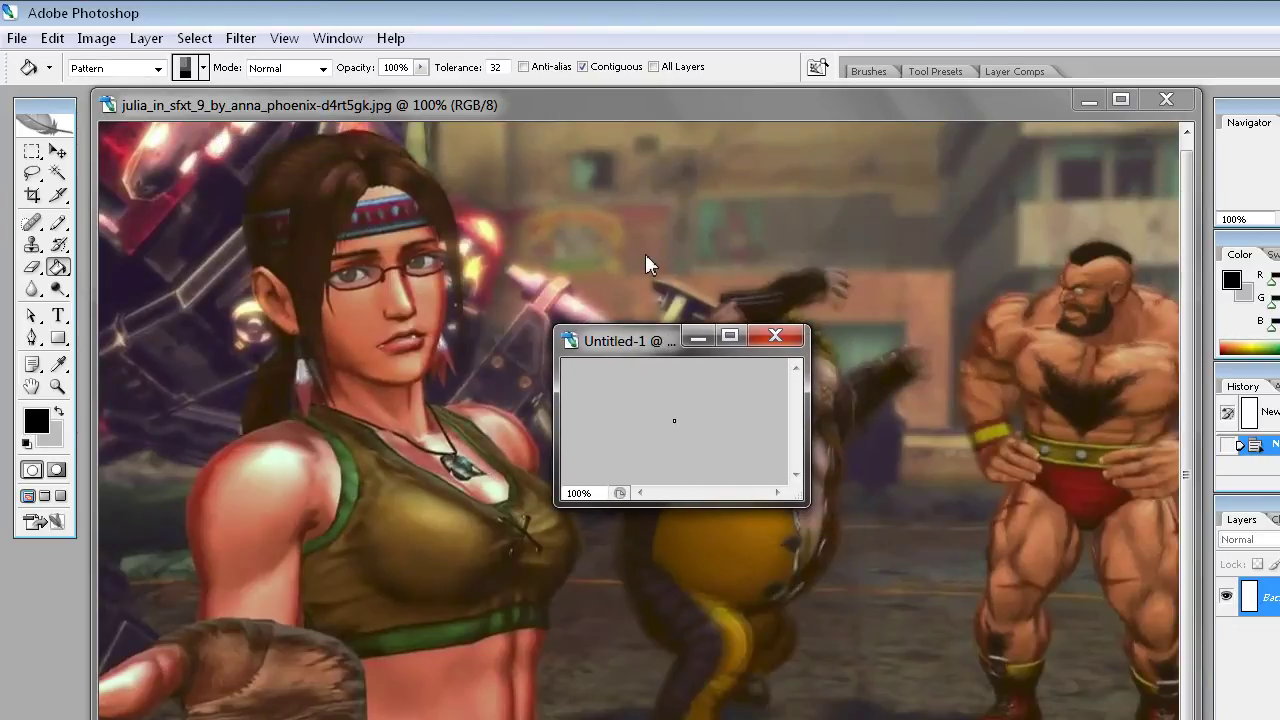
# Zoom into Untitled-1 and paint its lower pixel black with the Pencil tool.
pyautogui.hotkey('ctrl', '+')
pyautogui.hotkey('ctrl', '+')
pyautogui.hotkey('ctrl', '+')
pyautogui.hotkey('ctrl', '+')
pyautogui.hotkey('ctrl', '+')
pyautogui.hotkey('ctrl', '+')
pyautogui.hotkey('ctrl', '+')
pyautogui.hotkey('ctrl', '+')
pyautogui.hotkey('ctrl', '+')
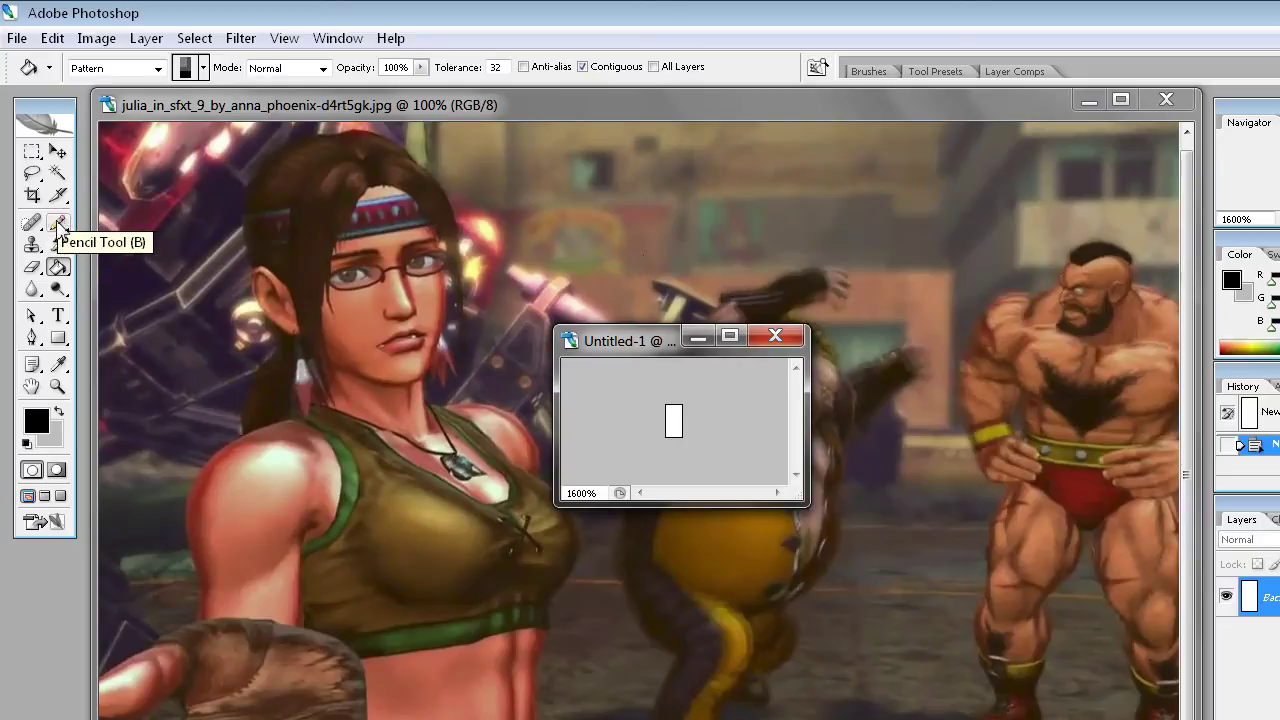
pyautogui.click(59, 224)
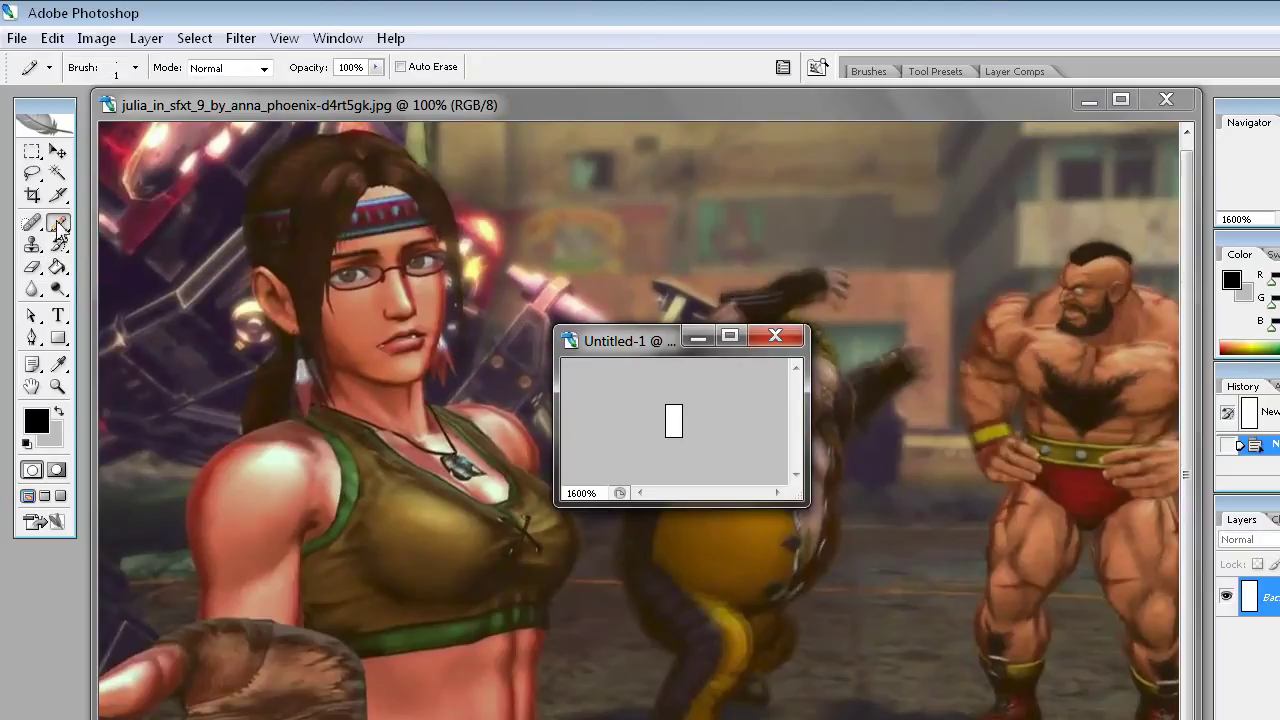
pyautogui.click(673, 427)
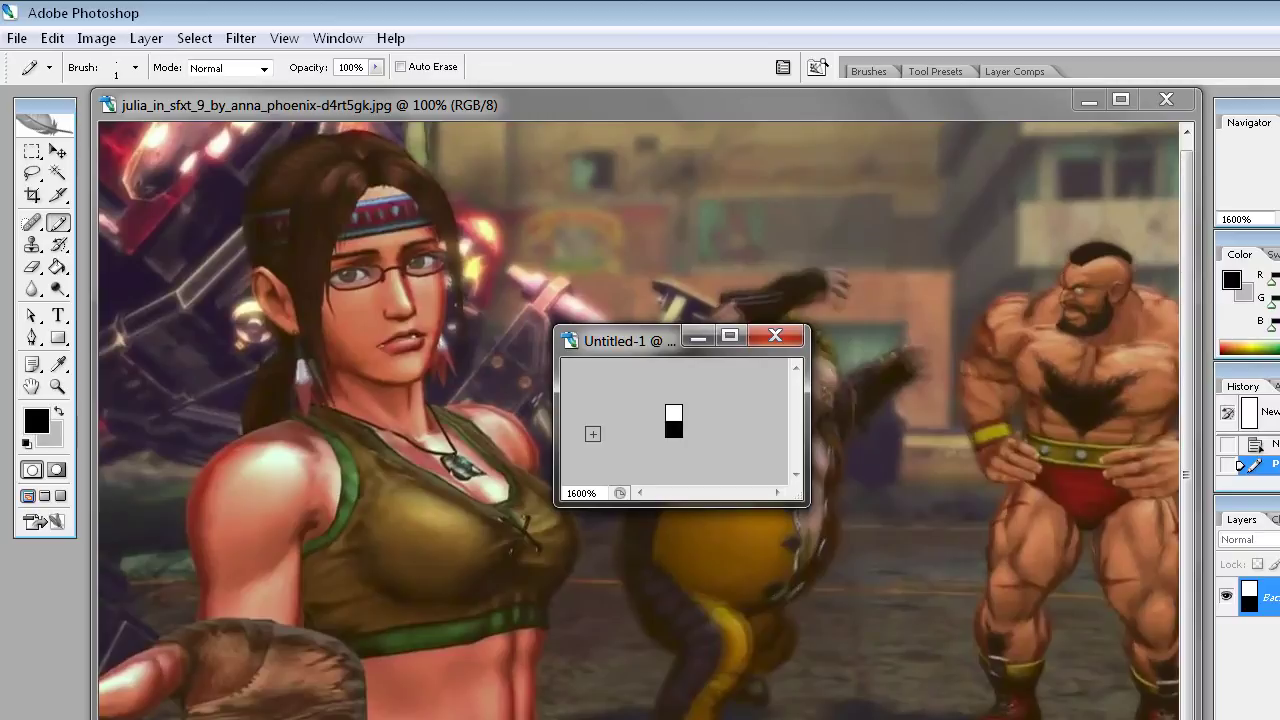
# Define the white-over-black image as a pattern named 'Simple Scanline'.
pyautogui.click(47, 40)
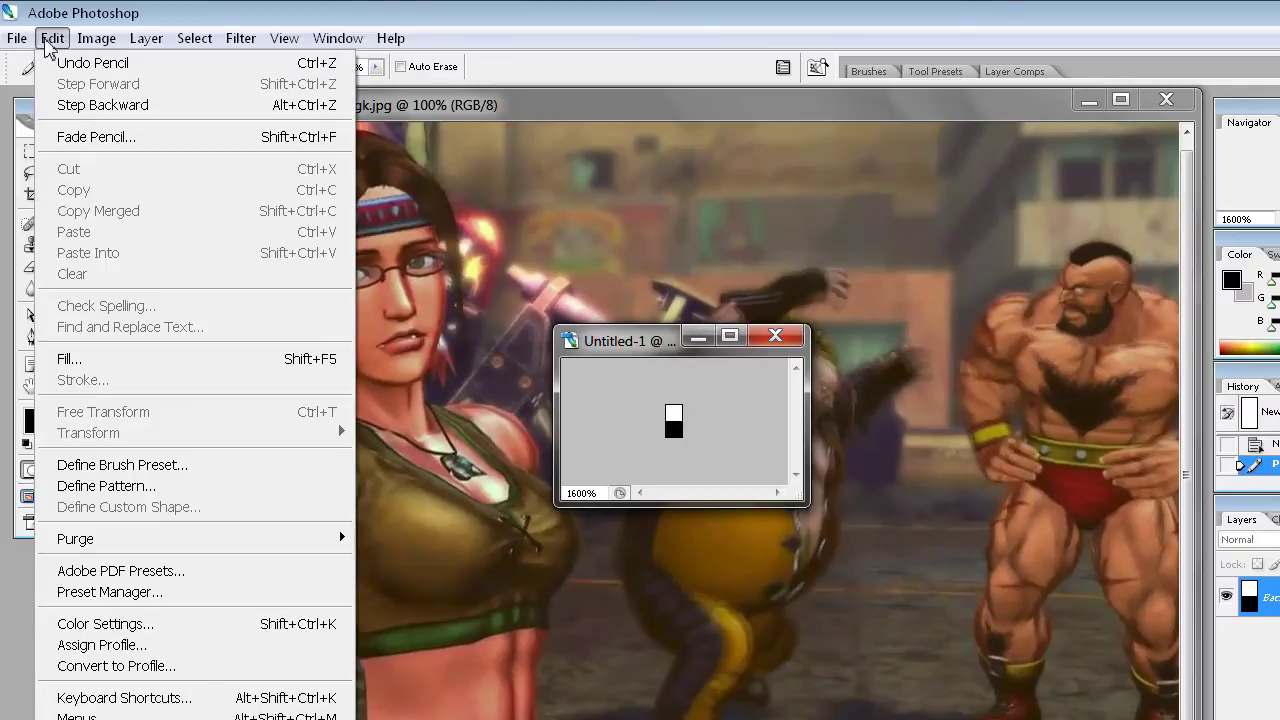
pyautogui.click(117, 488)
pyautogui.write('S')
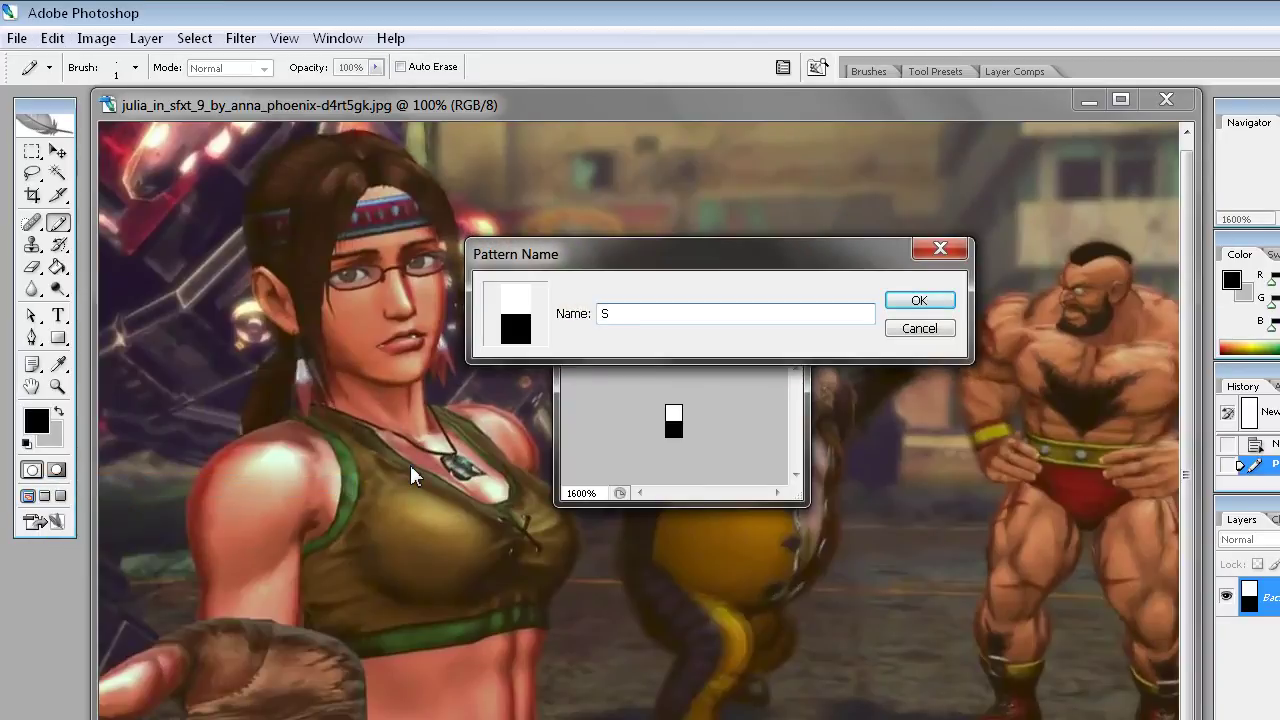
pyautogui.write('imple Scanline')
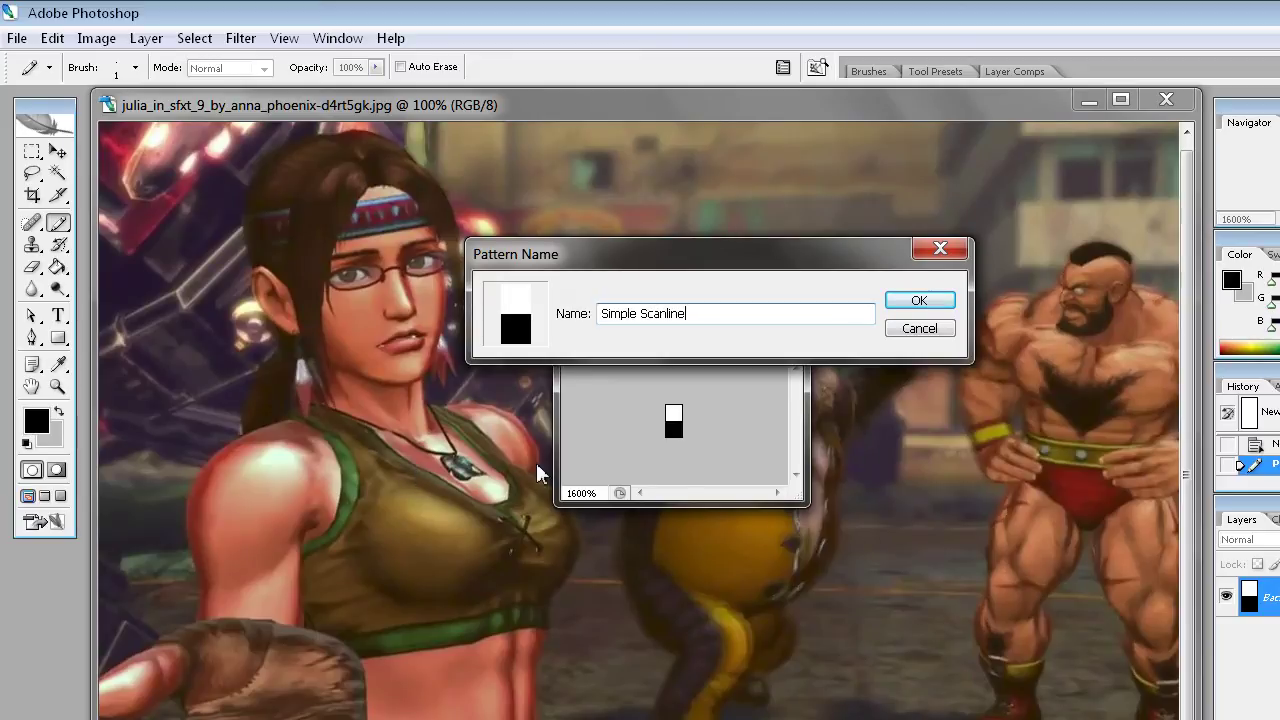
pyautogui.click(912, 331)
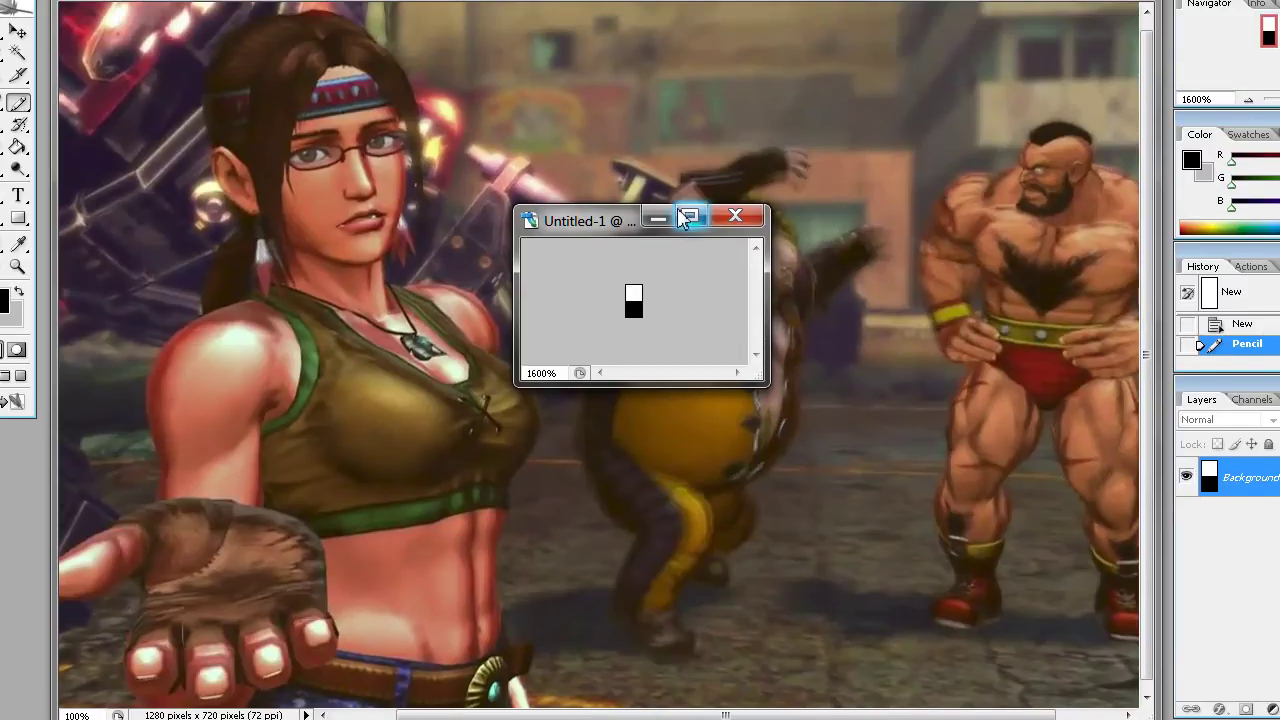
# Minimize Untitled-1 and convert the screenshot's Background layer into Layer 0.
pyautogui.click(658, 218)
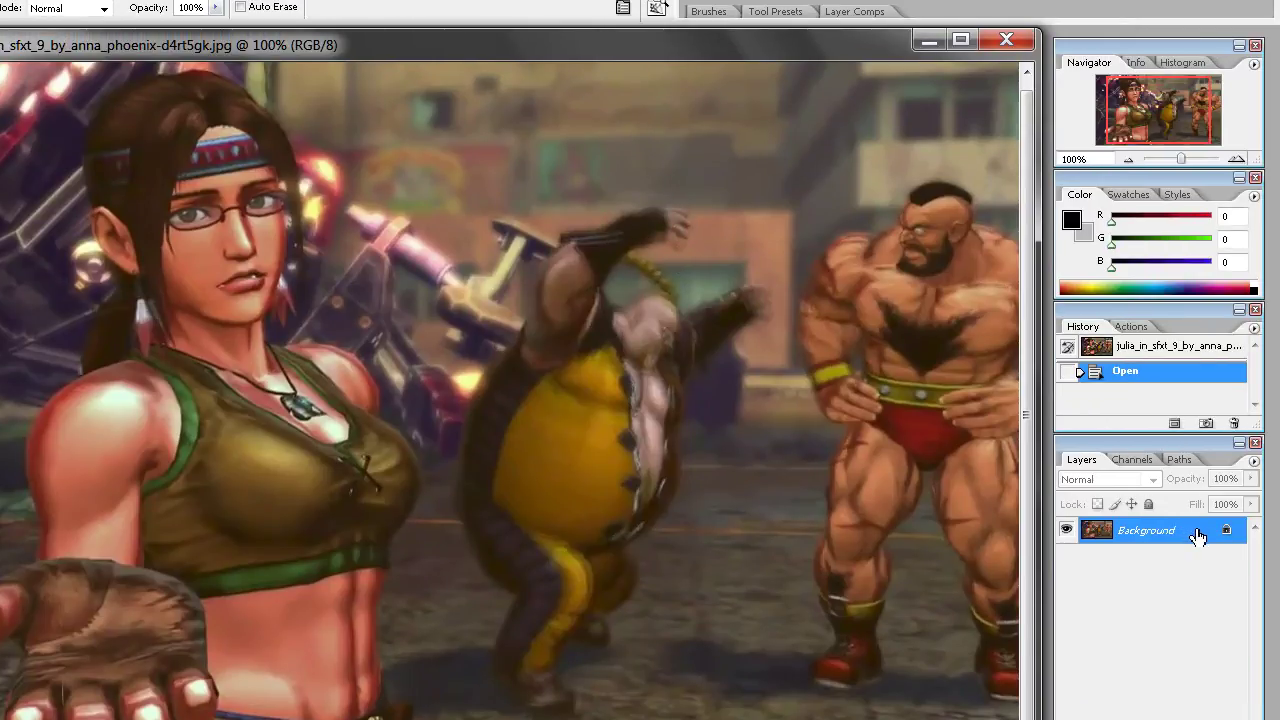
pyautogui.rightClick(1197, 535)
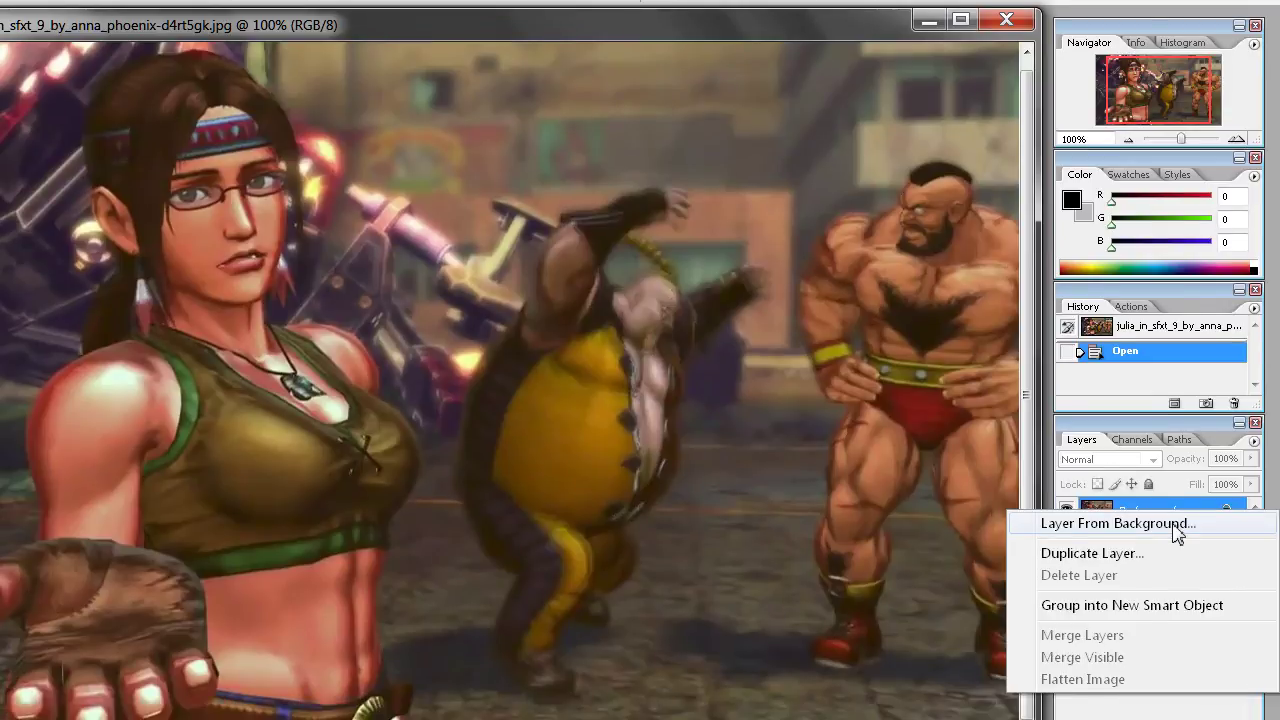
pyautogui.click(1177, 528)
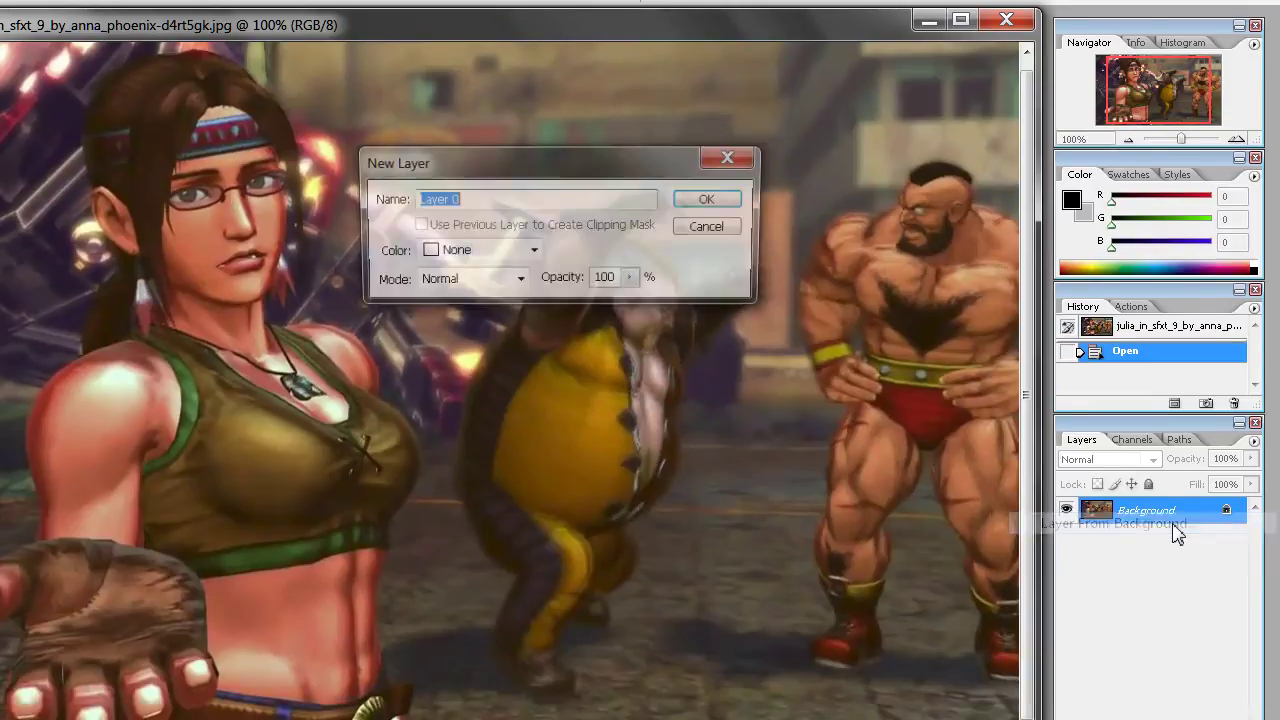
pyautogui.click(711, 201)
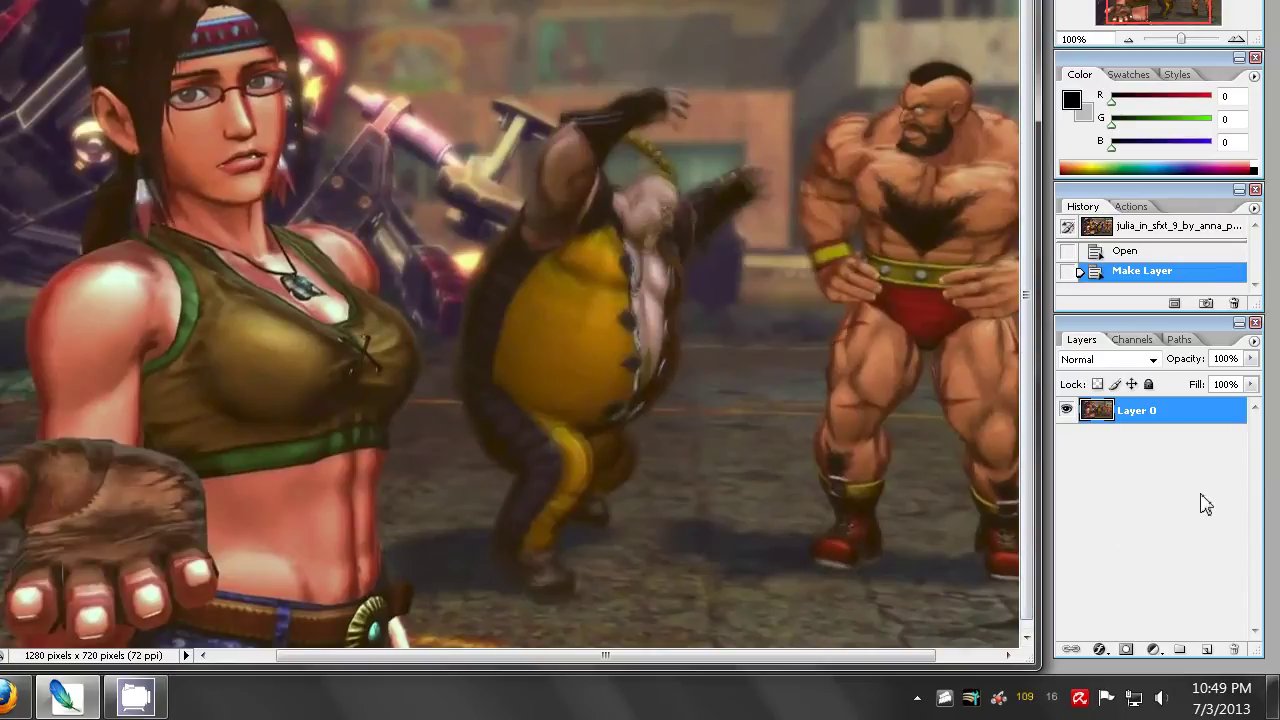
# Add a Pattern Overlay style to Layer 0 using the Simple Scanline pattern.
pyautogui.rightClick(1181, 413)
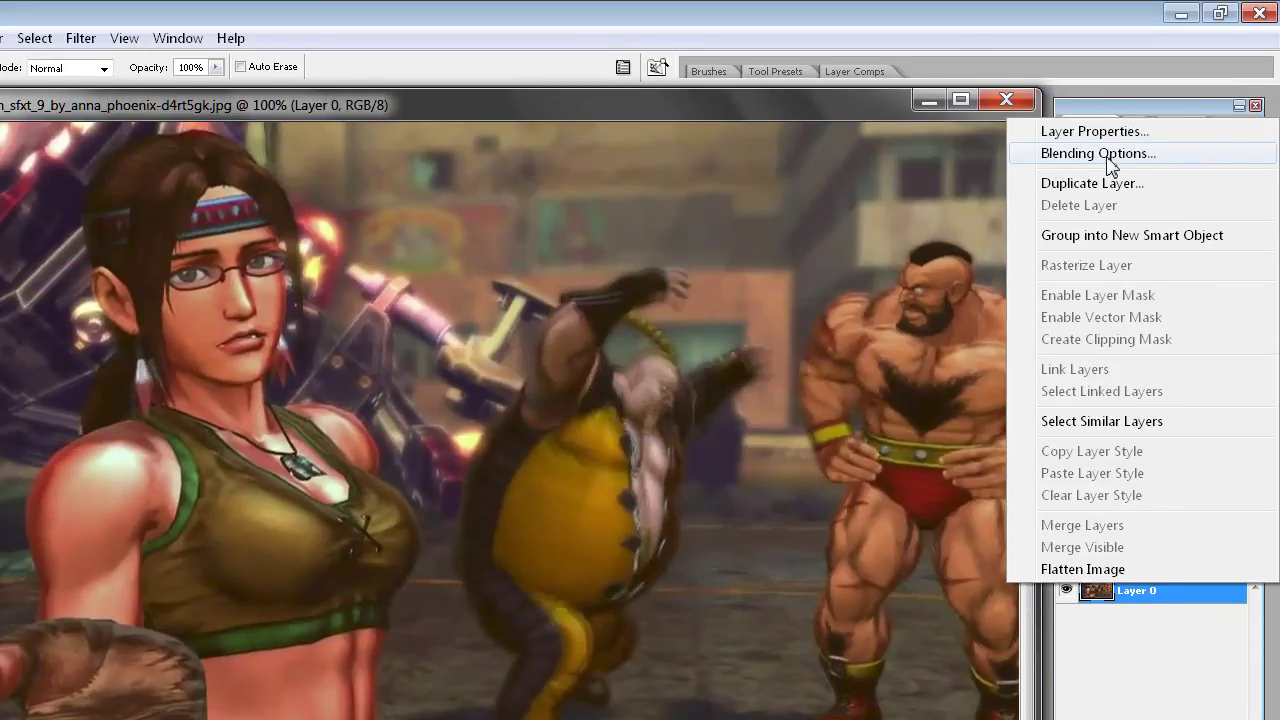
pyautogui.click(1108, 158)
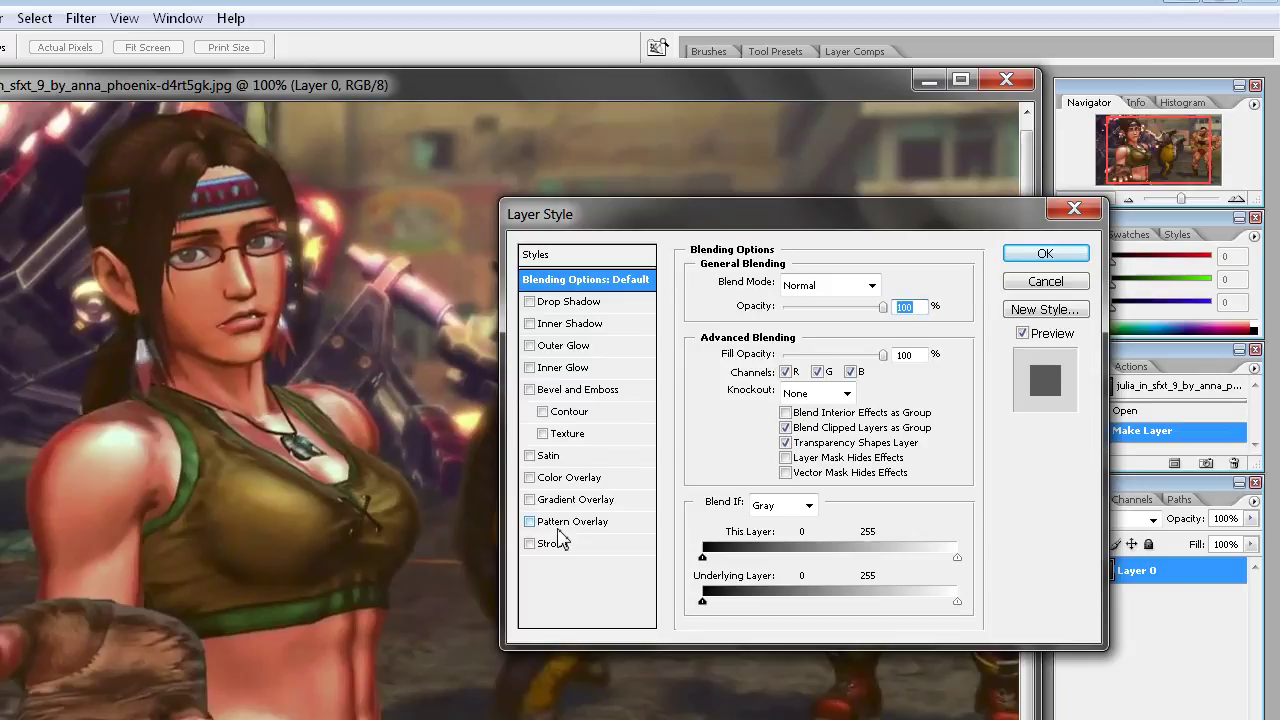
pyautogui.click(559, 528)
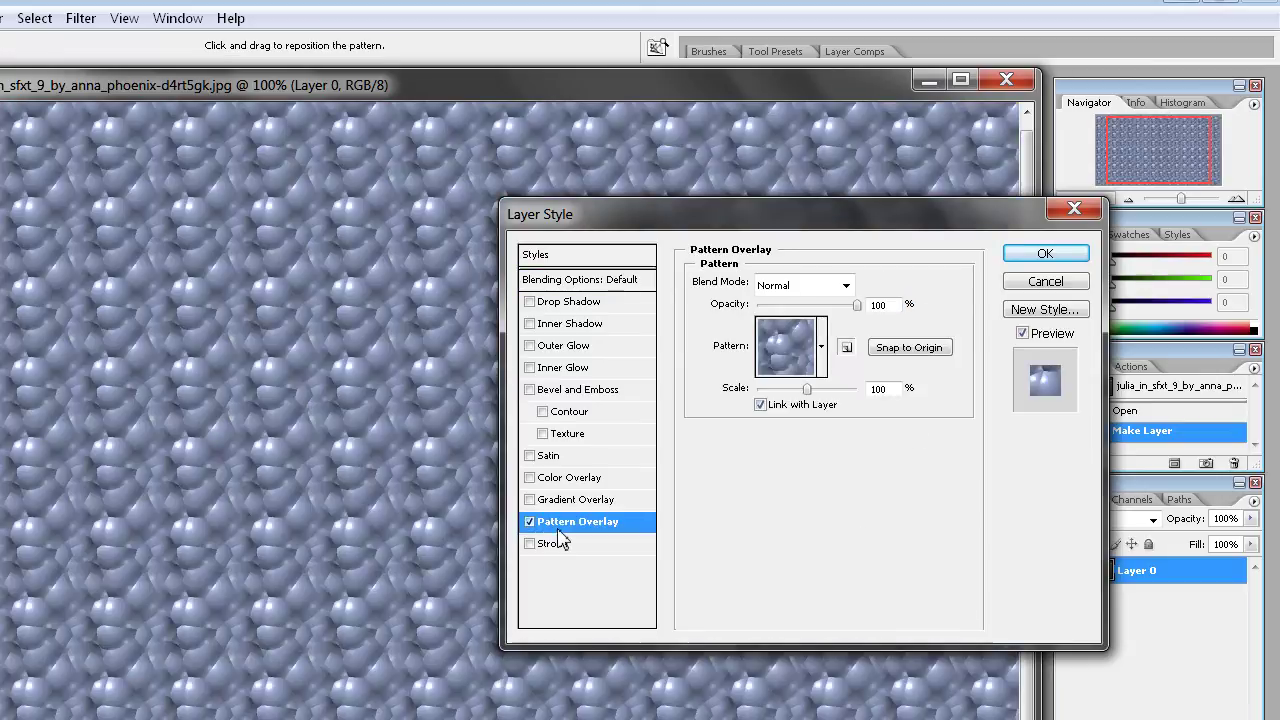
pyautogui.click(821, 346)
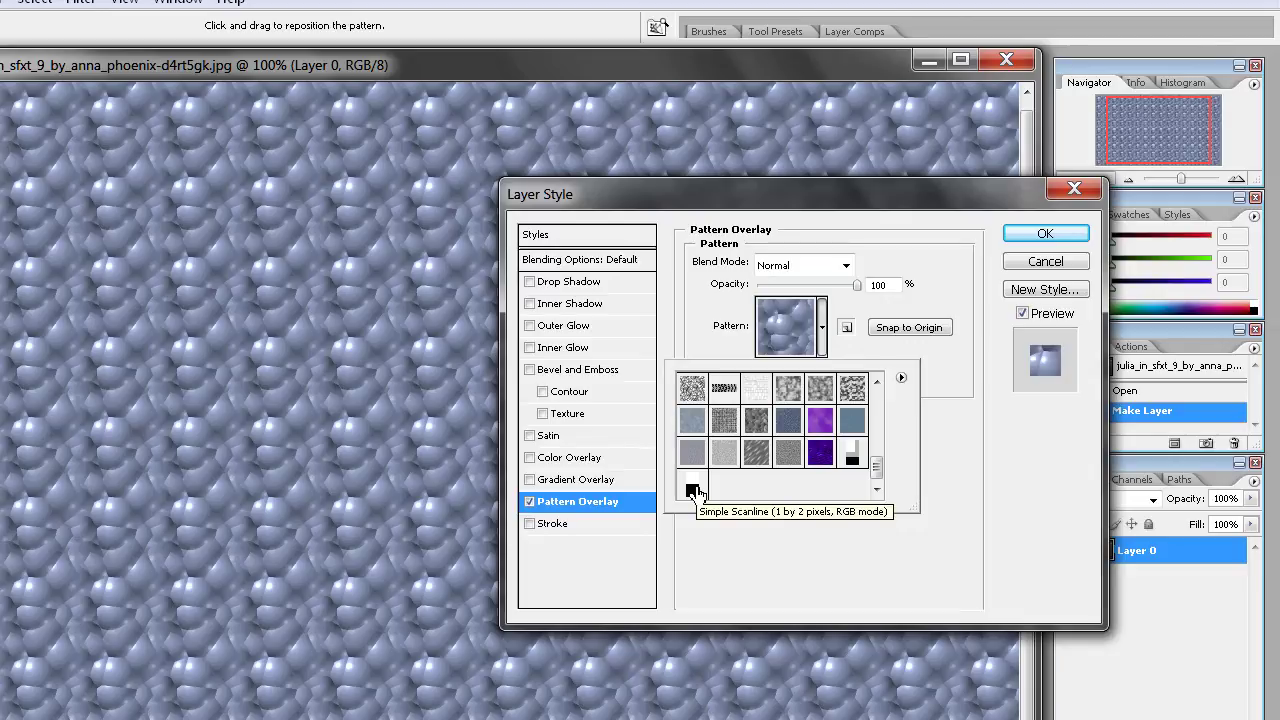
pyautogui.click(693, 490)
pyautogui.click(688, 566)
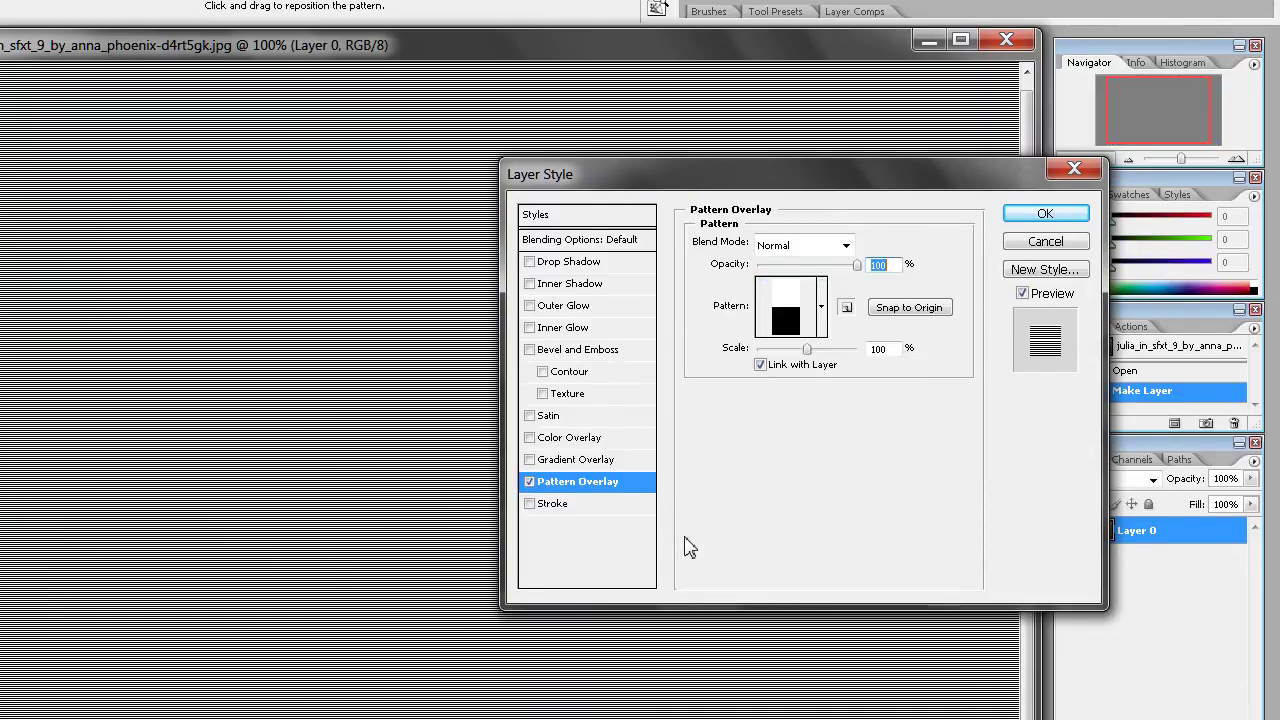
# Set the overlay to Multiply blend at 60% opacity and apply it.
pyautogui.click(847, 247)
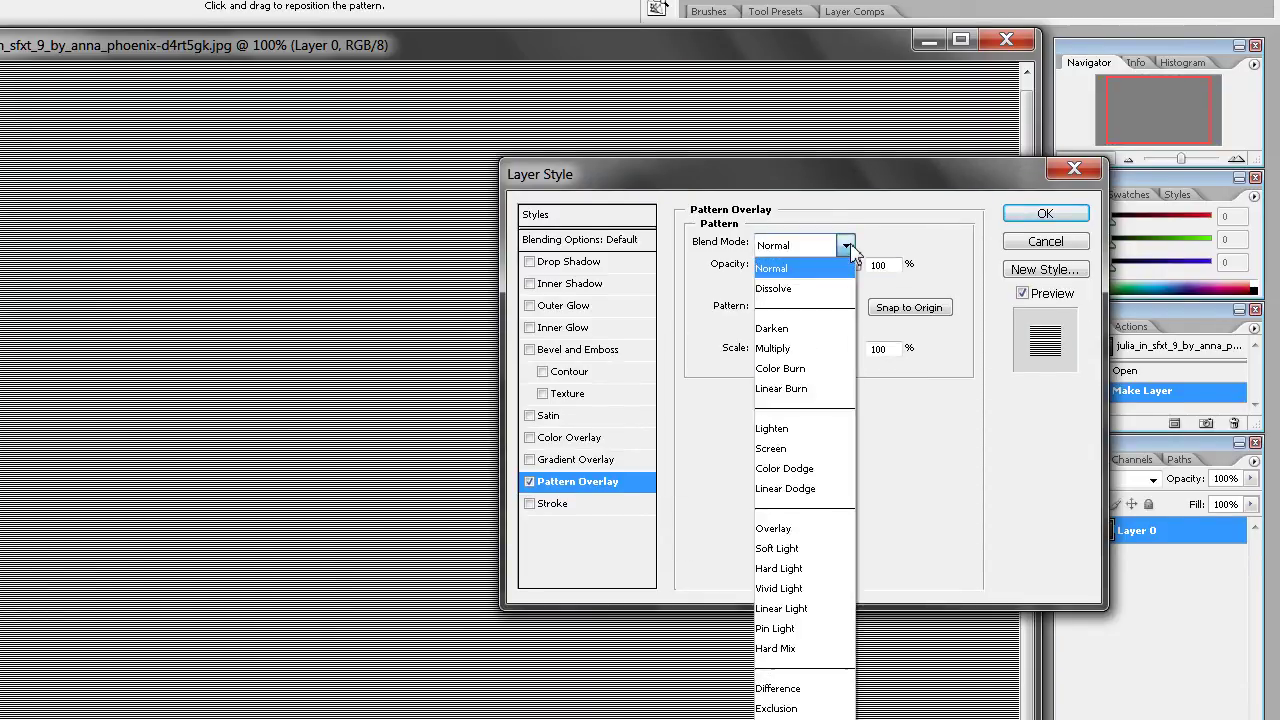
pyautogui.click(772, 348)
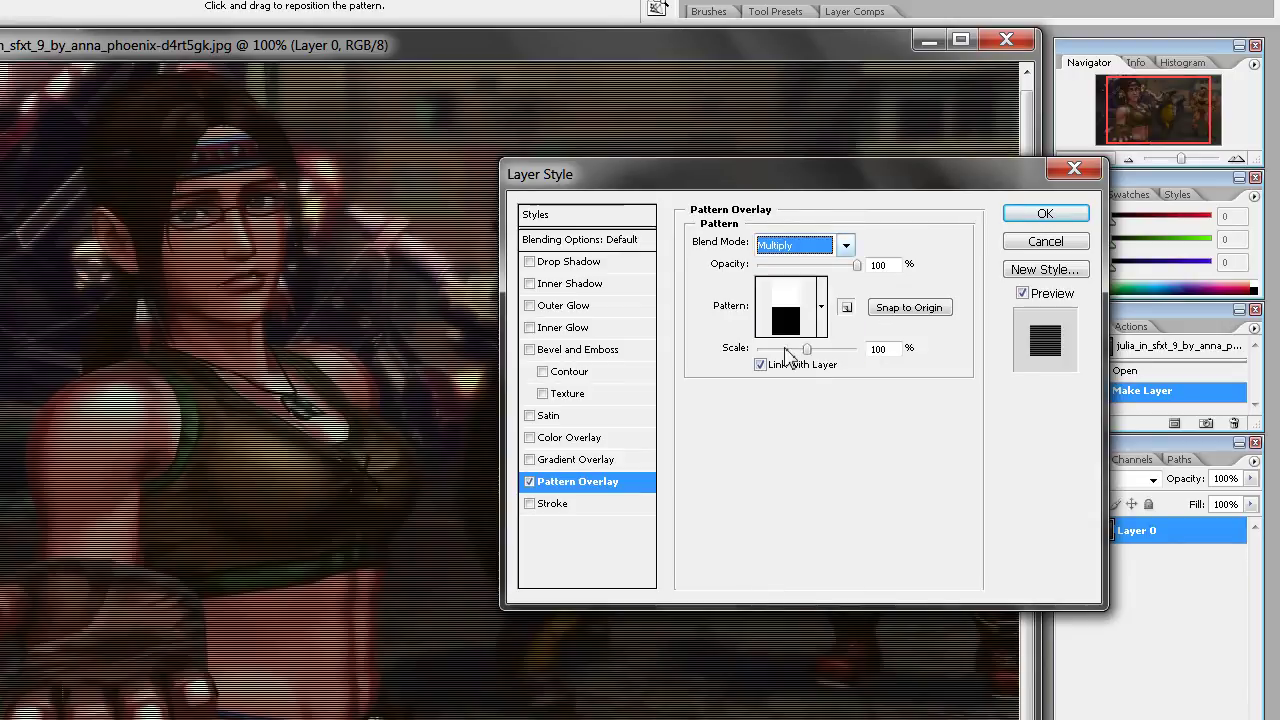
pyautogui.click(887, 267)
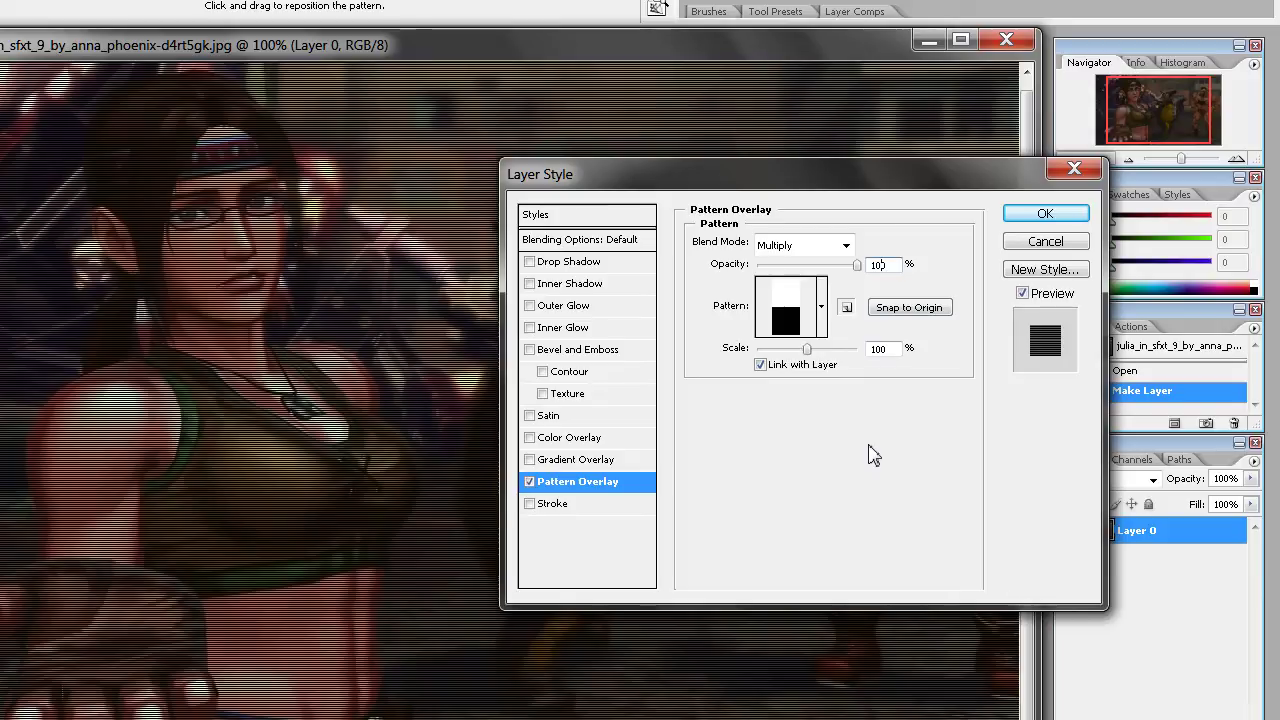
pyautogui.hotkey('shift', 'Down')
pyautogui.hotkey('shift', 'Down')
pyautogui.hotkey('shift', 'Down')
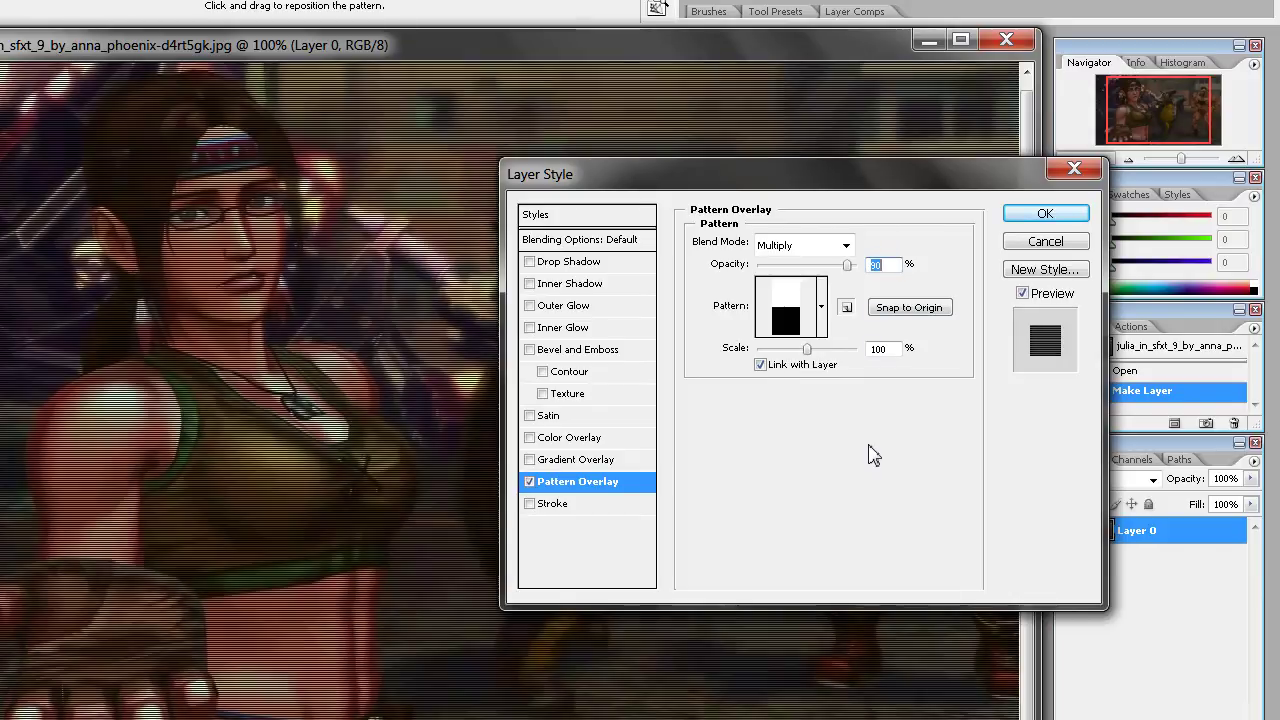
pyautogui.hotkey('shift', 'Down')
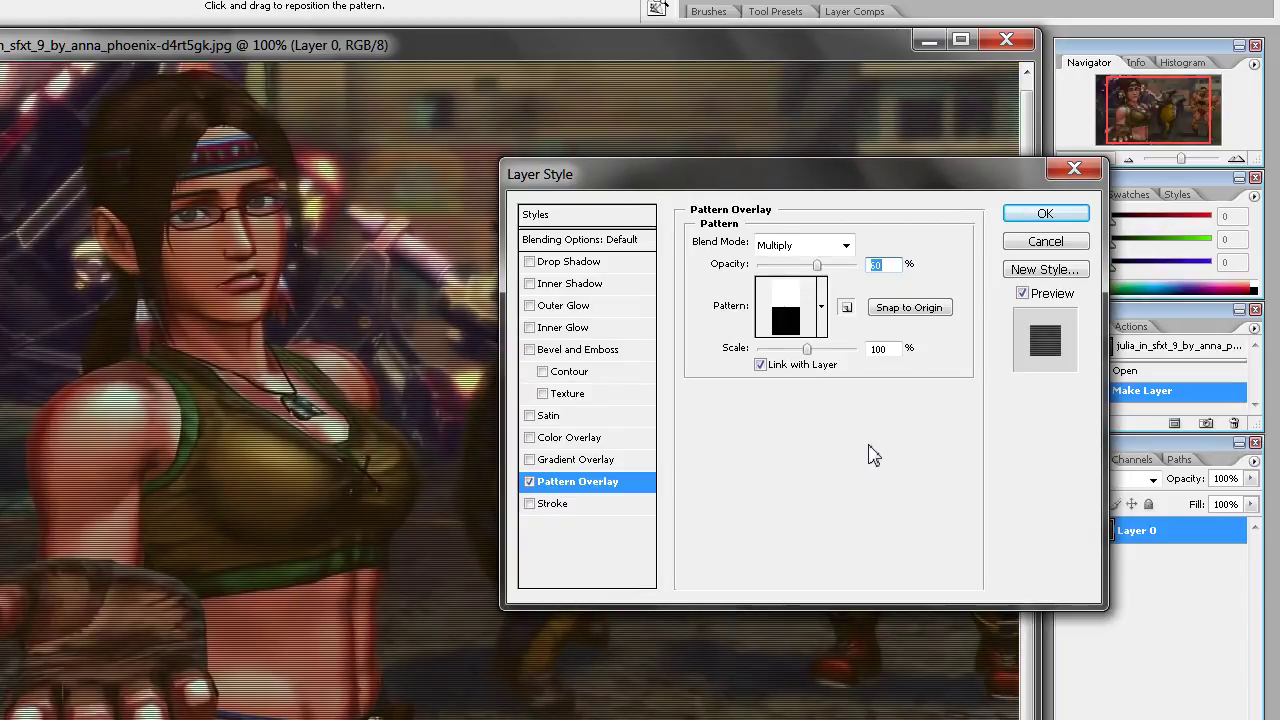
pyautogui.click(1040, 215)
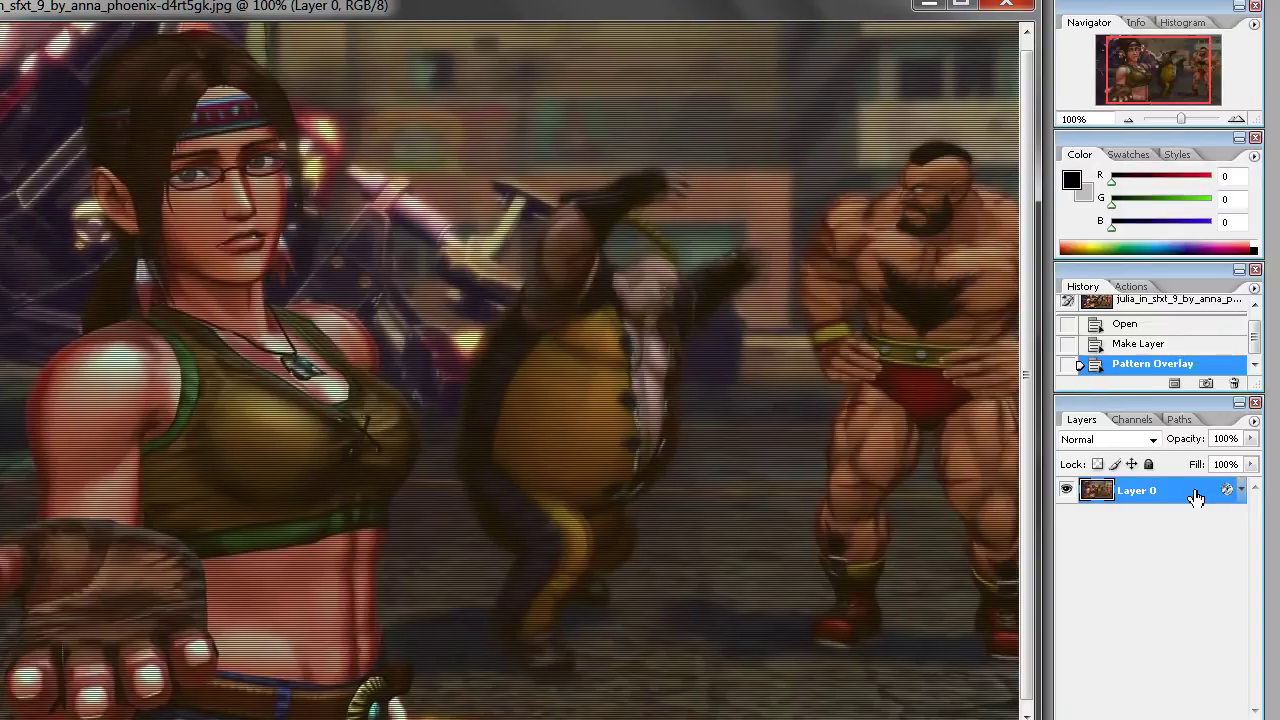
# Raise Layer 0's Pattern Overlay scale to 150% and apply it.
pyautogui.rightClick(1262, 490)
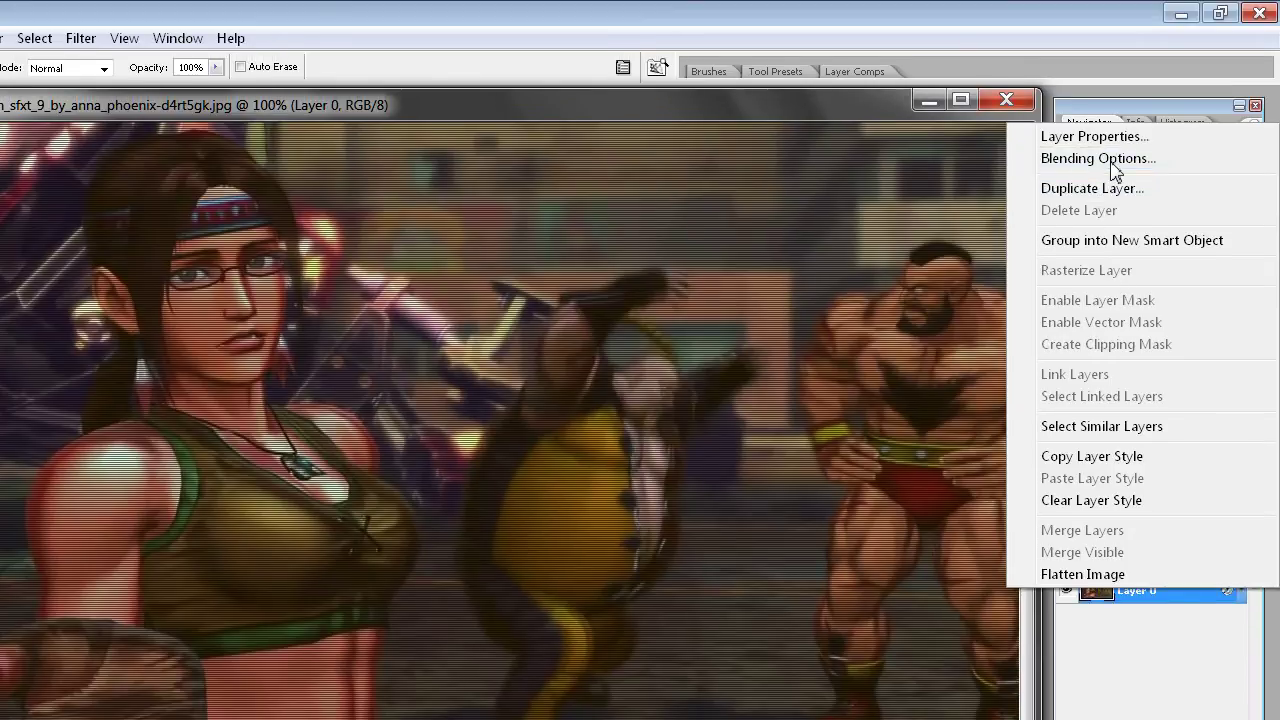
pyautogui.click(1112, 160)
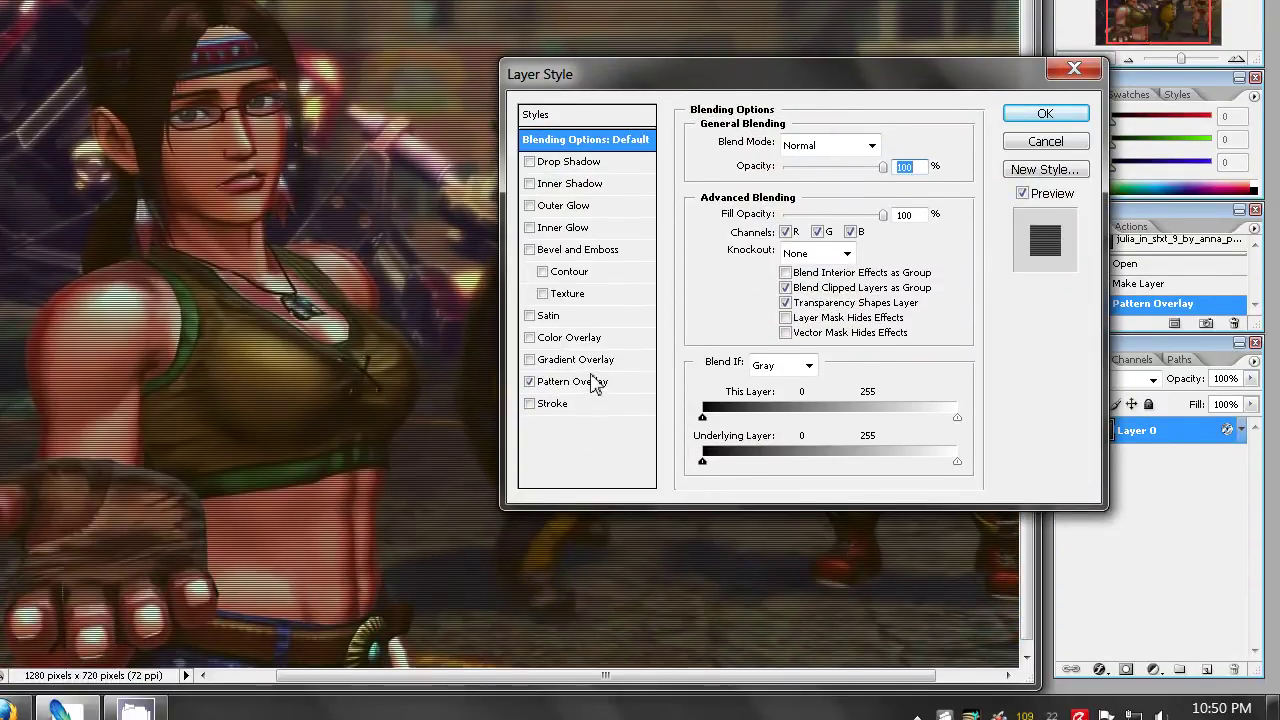
pyautogui.click(592, 385)
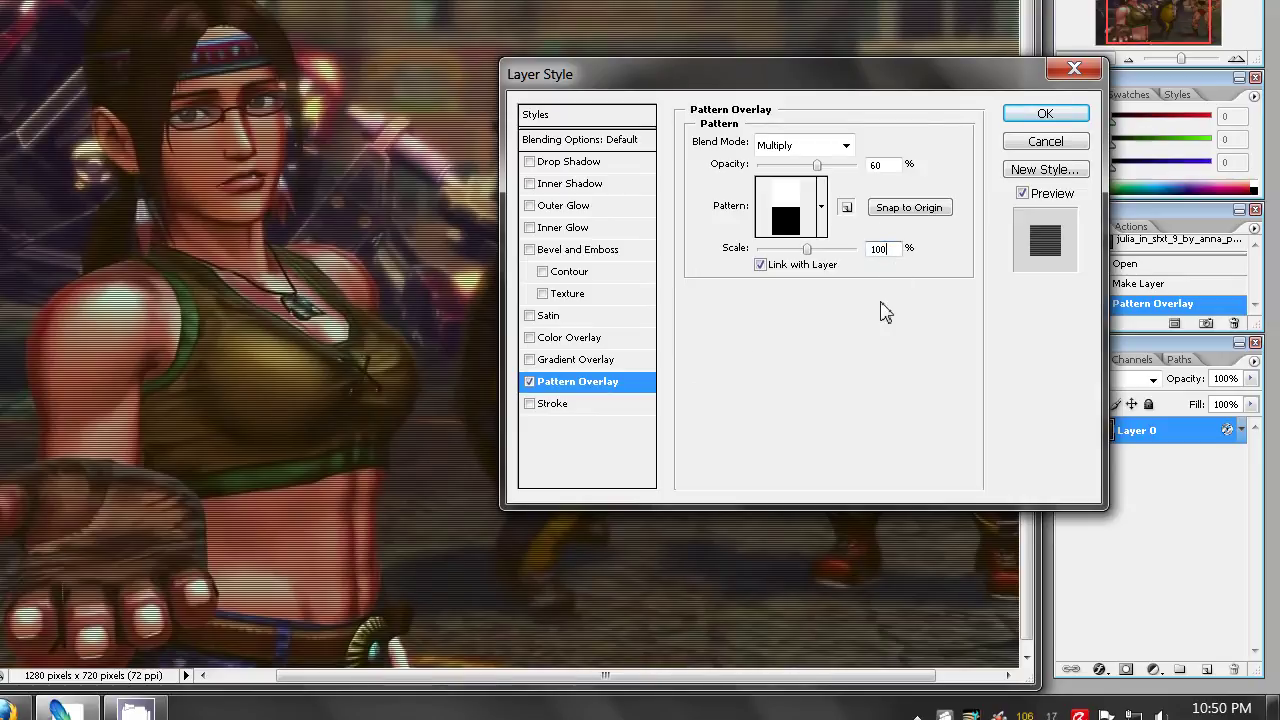
pyautogui.hotkey('shift', 'Up')
pyautogui.hotkey('shift', 'Up')
pyautogui.hotkey('shift', 'Up')
pyautogui.hotkey('shift', 'Up')
pyautogui.hotkey('shift', 'Up')
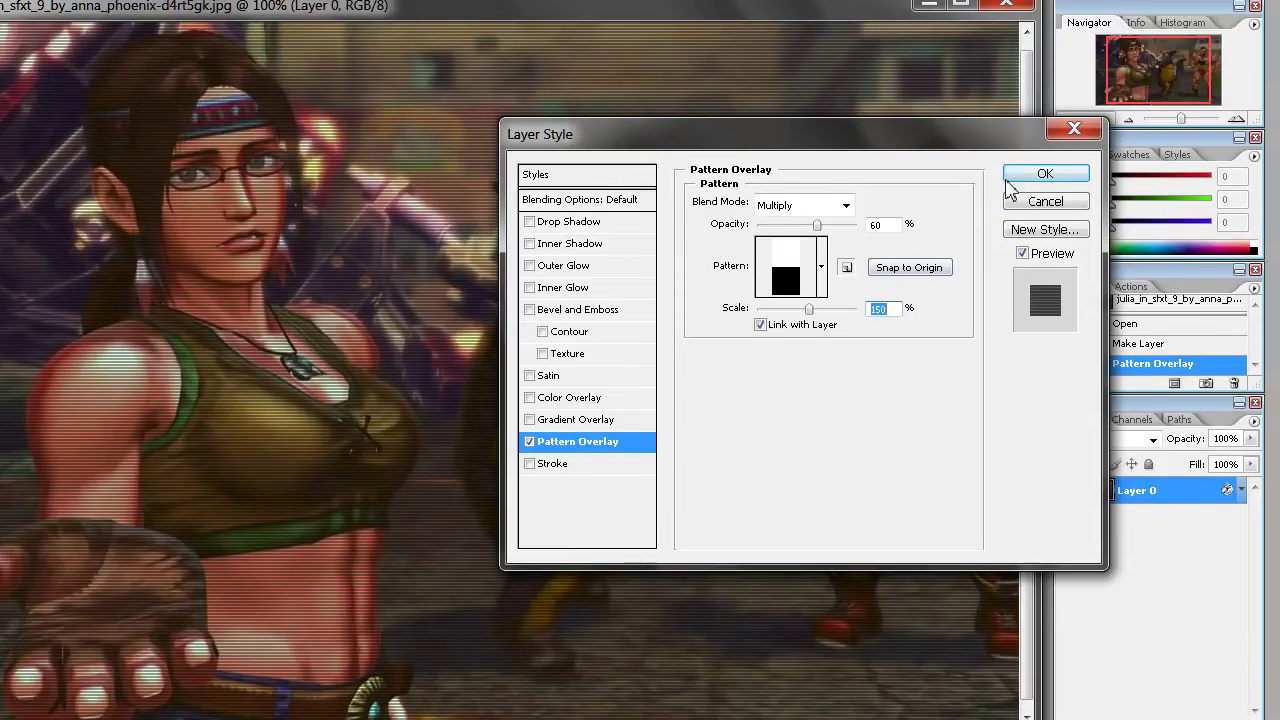
pyautogui.click(1020, 176)
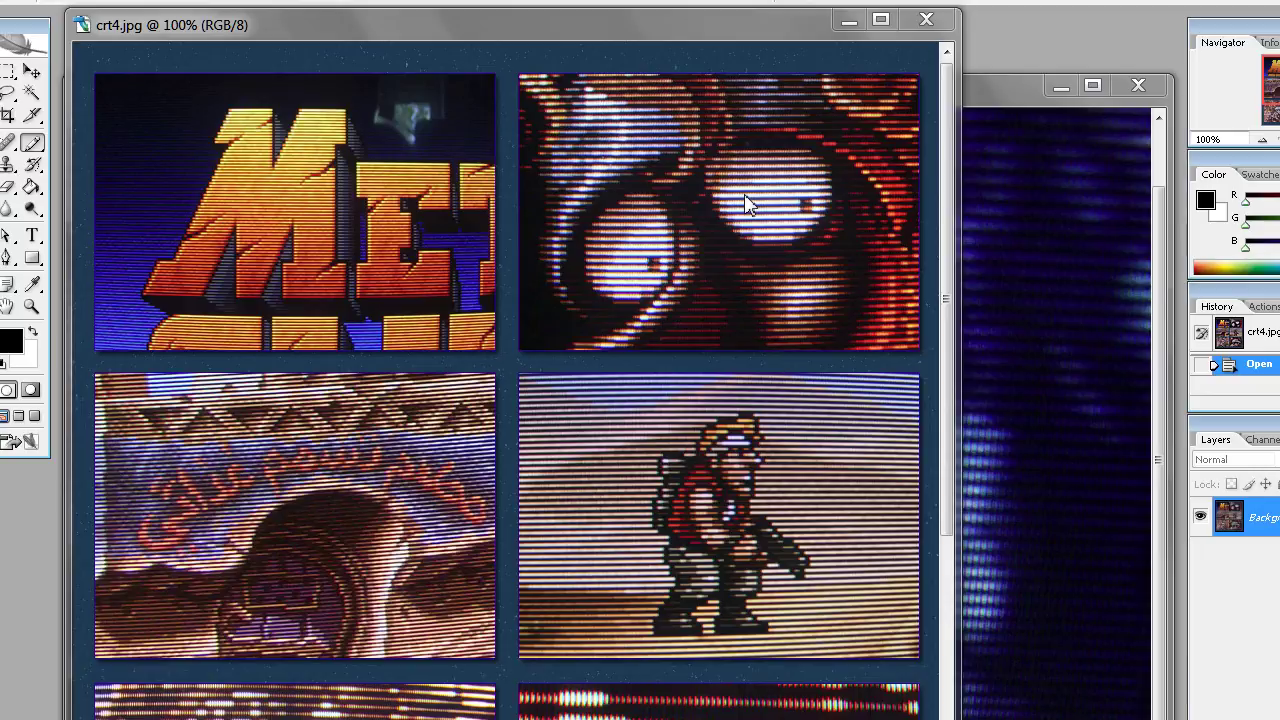
# Zoom crt4.jpg to 200% and pan around to inspect its scanline detail.
pyautogui.hotkey('ctrl', '+')
pyautogui.moveTo(1163, 300); pyautogui.dragTo(1170, 205)
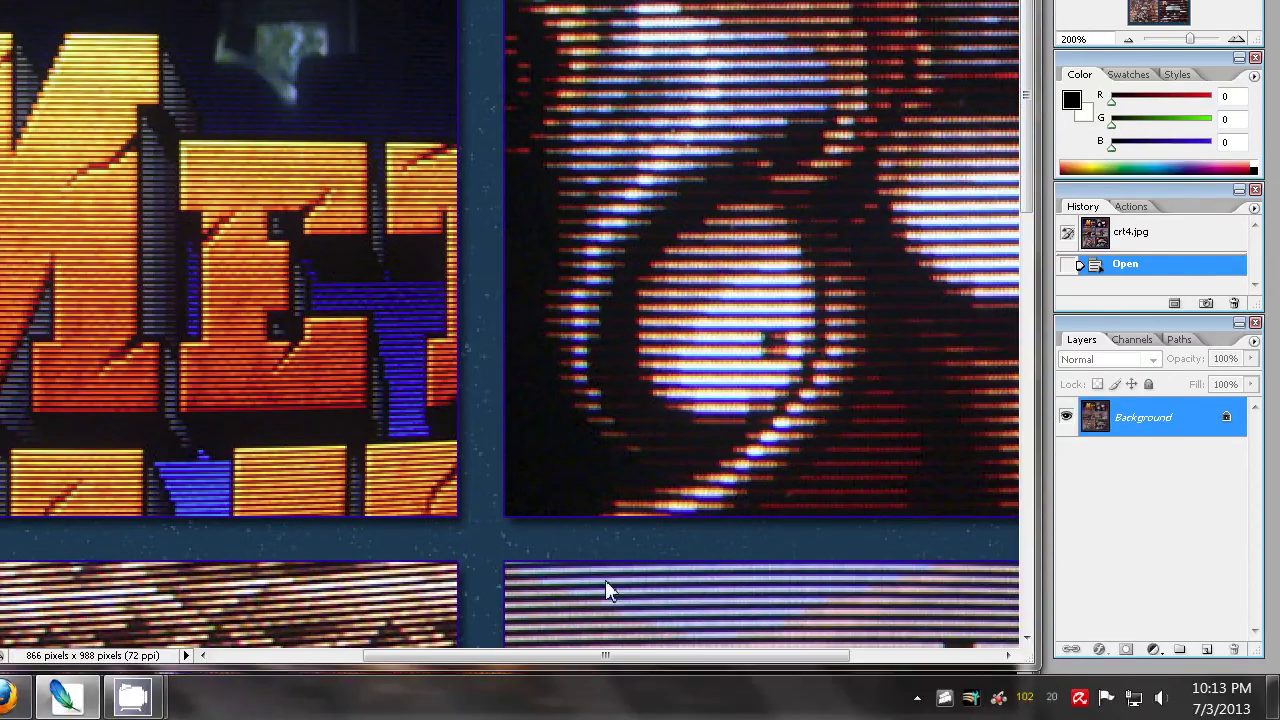
pyautogui.moveTo(612, 715); pyautogui.dragTo(753, 713)
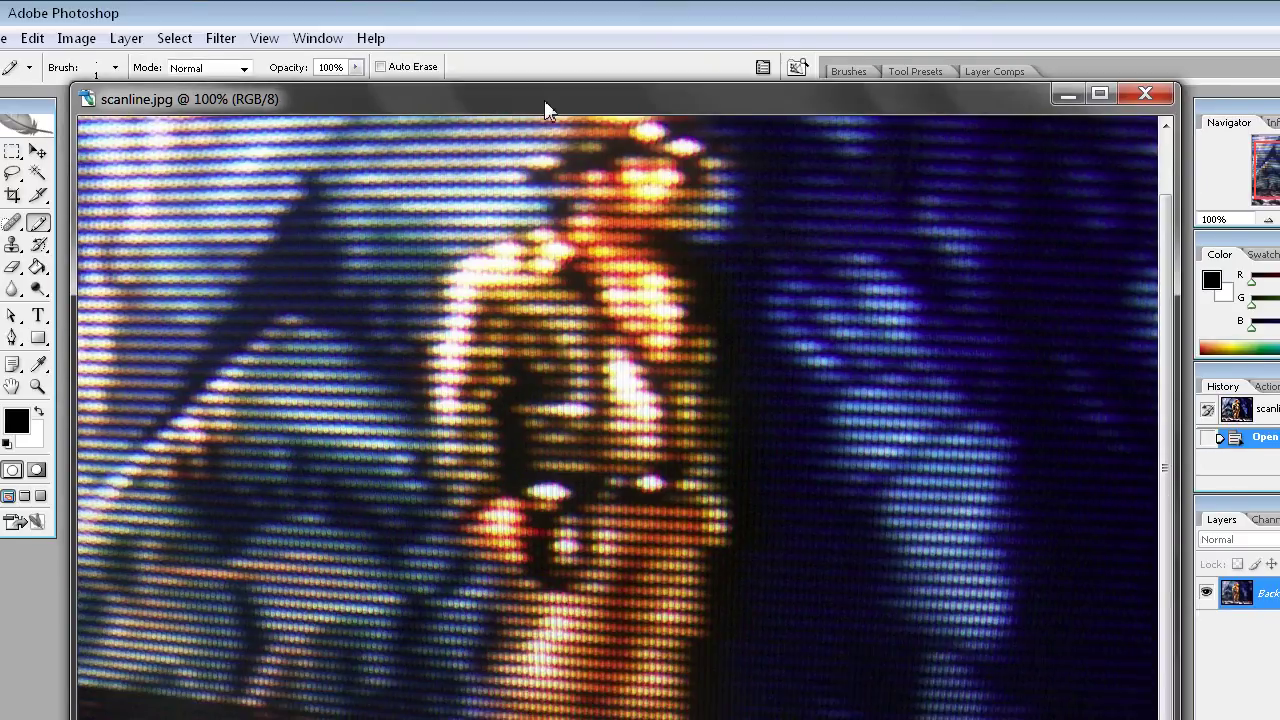
# Move the scanline.jpg window slightly higher to view the CRT close-up.
pyautogui.moveTo(545, 101); pyautogui.dragTo(548, 80)
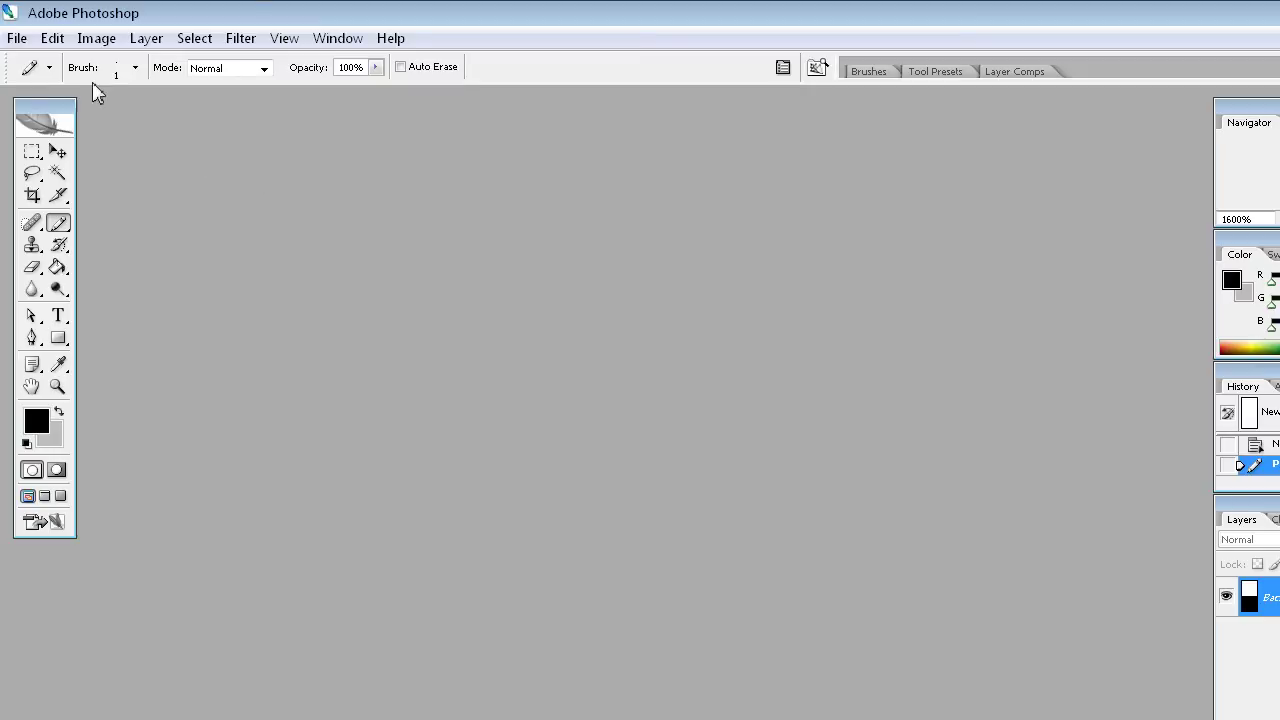
# Create a new 3 × 6 px white document, centre its window and zoom to 1600%.
pyautogui.click(17, 39)
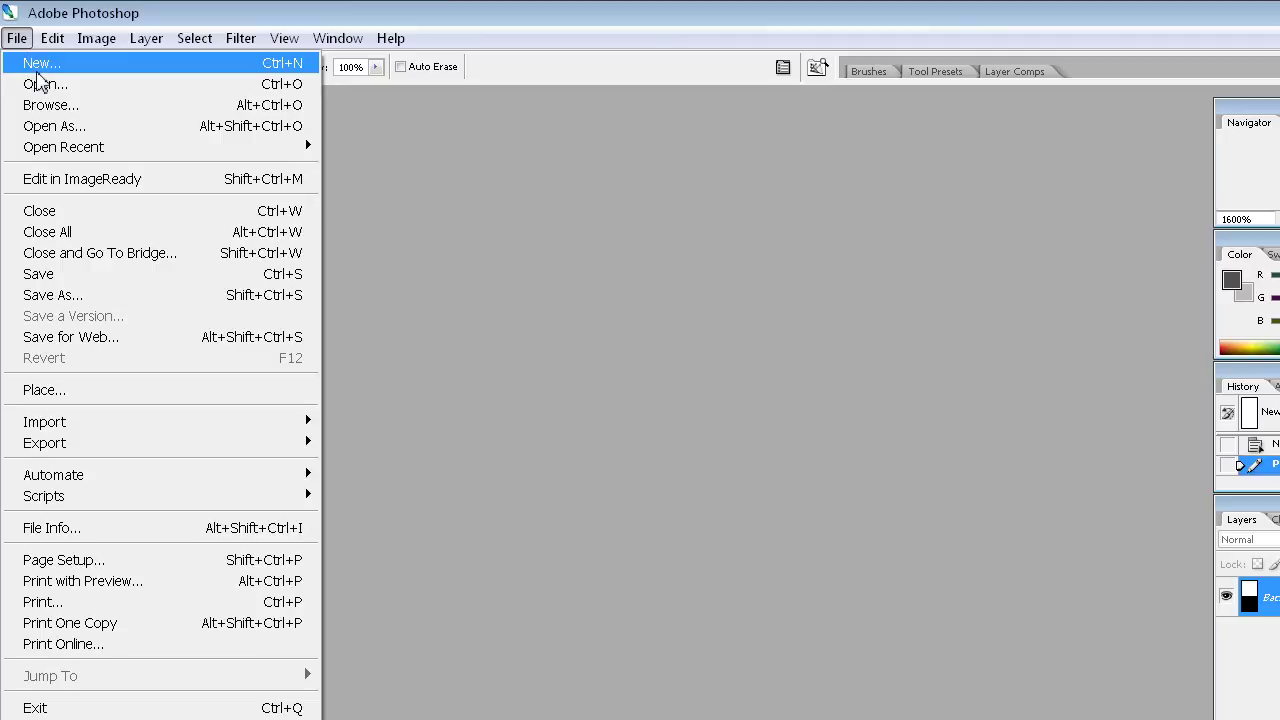
pyautogui.click(40, 66)
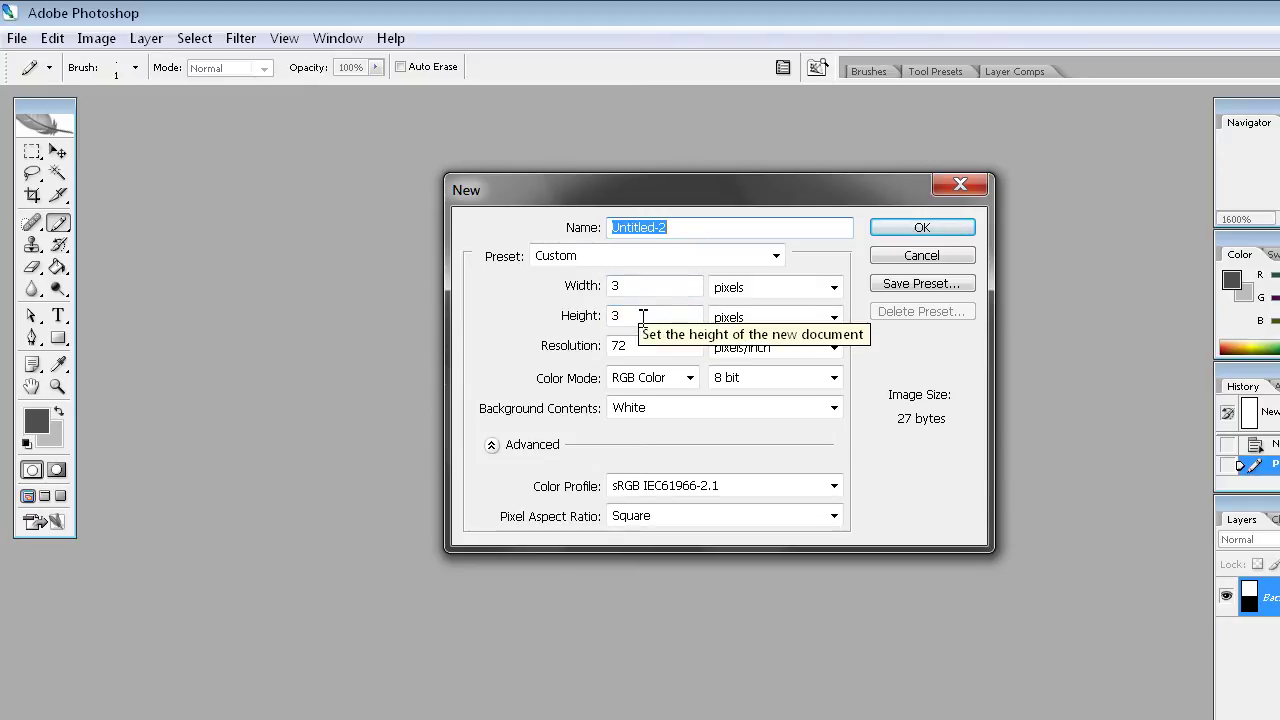
pyautogui.doubleClick(640, 316)
pyautogui.write('6')
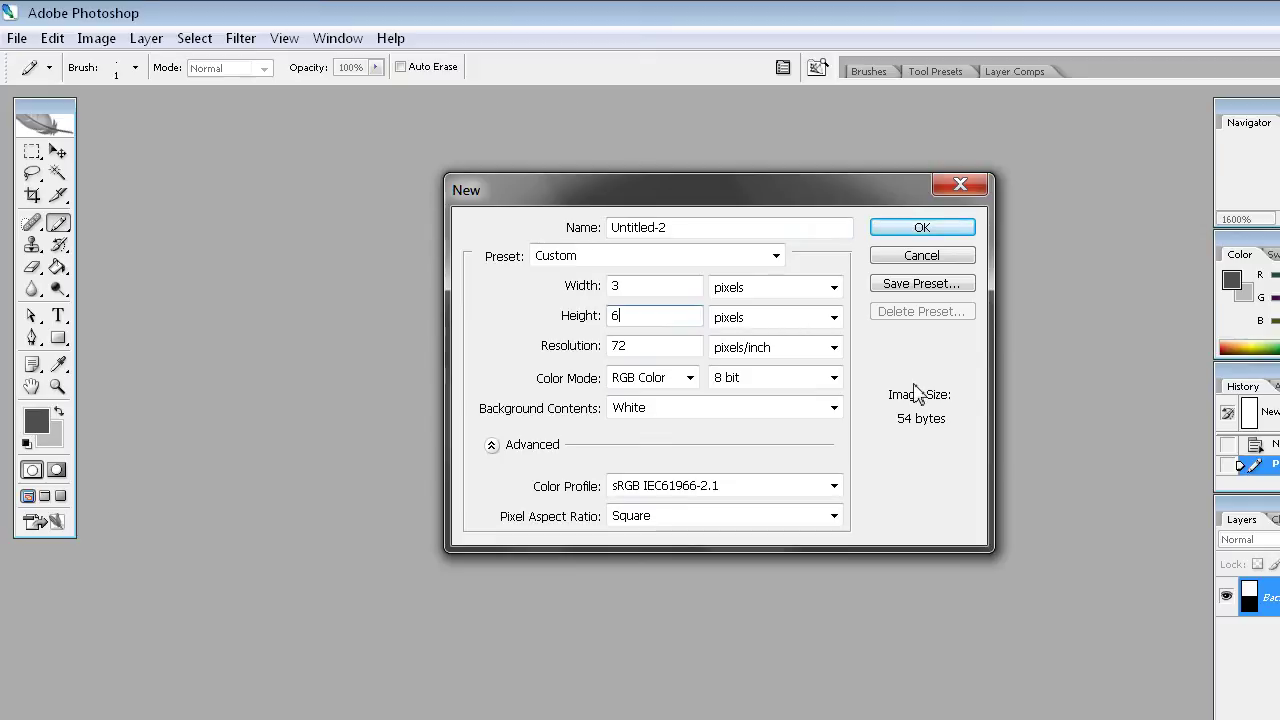
pyautogui.click(922, 230)
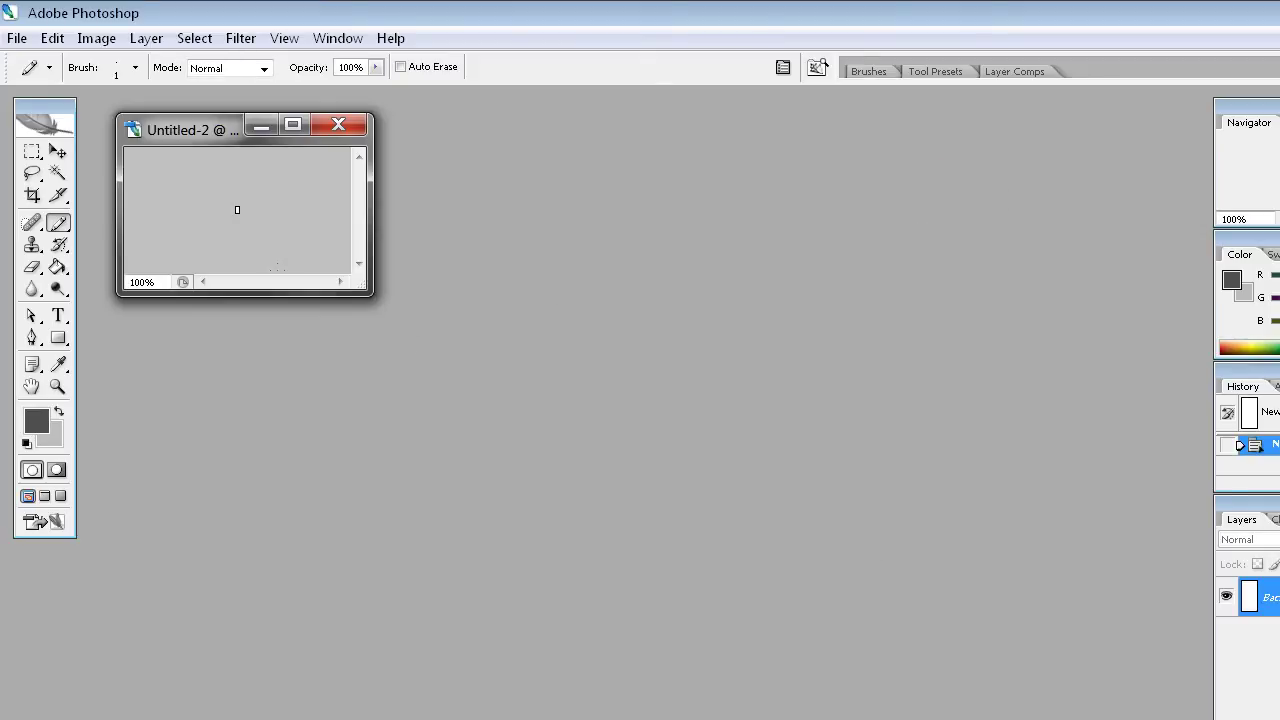
pyautogui.moveTo(222, 130); pyautogui.dragTo(678, 381)
pyautogui.hotkey('ctrl', '+')
pyautogui.hotkey('ctrl', '+')
pyautogui.hotkey('ctrl', '+')
pyautogui.hotkey('ctrl', '+')
pyautogui.hotkey('ctrl', '+')
pyautogui.hotkey('ctrl', '+')
pyautogui.hotkey('ctrl', '+')
pyautogui.hotkey('ctrl', '+')
pyautogui.hotkey('ctrl', '+')
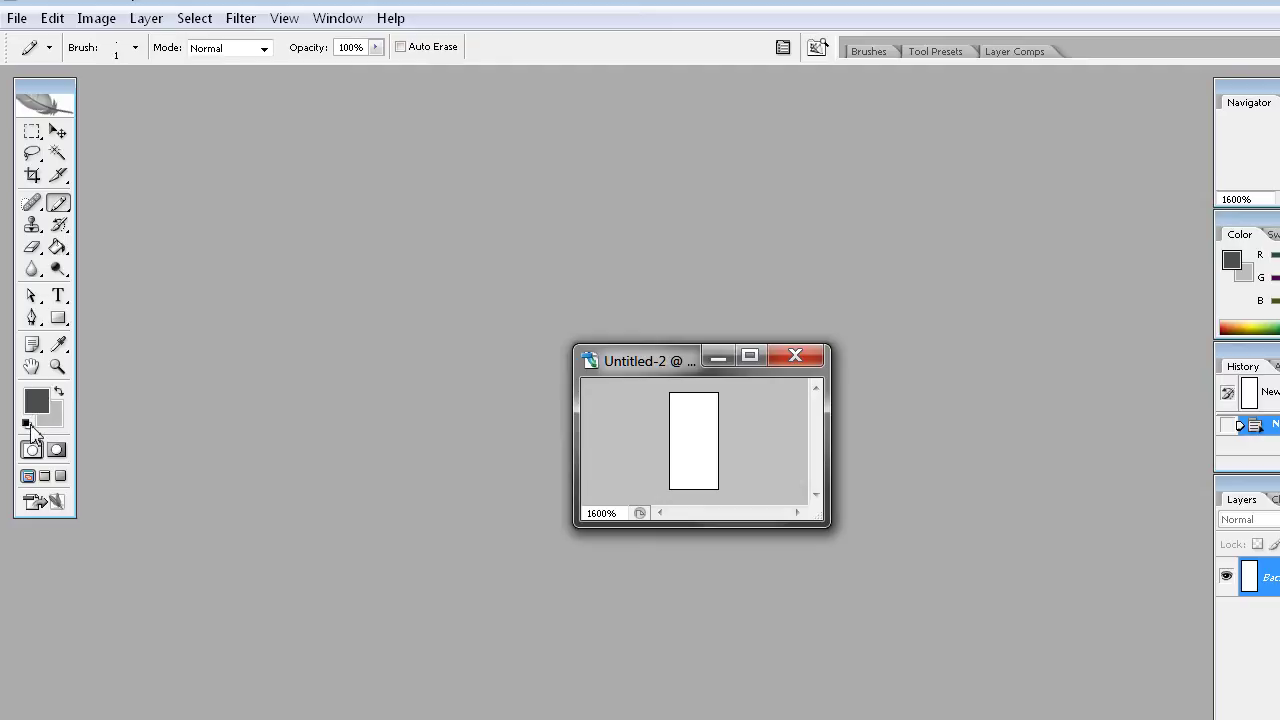
# Reset default colours and set the foreground to 30% brightness grey (RGB 77, 77, 77).
pyautogui.click(28, 423)
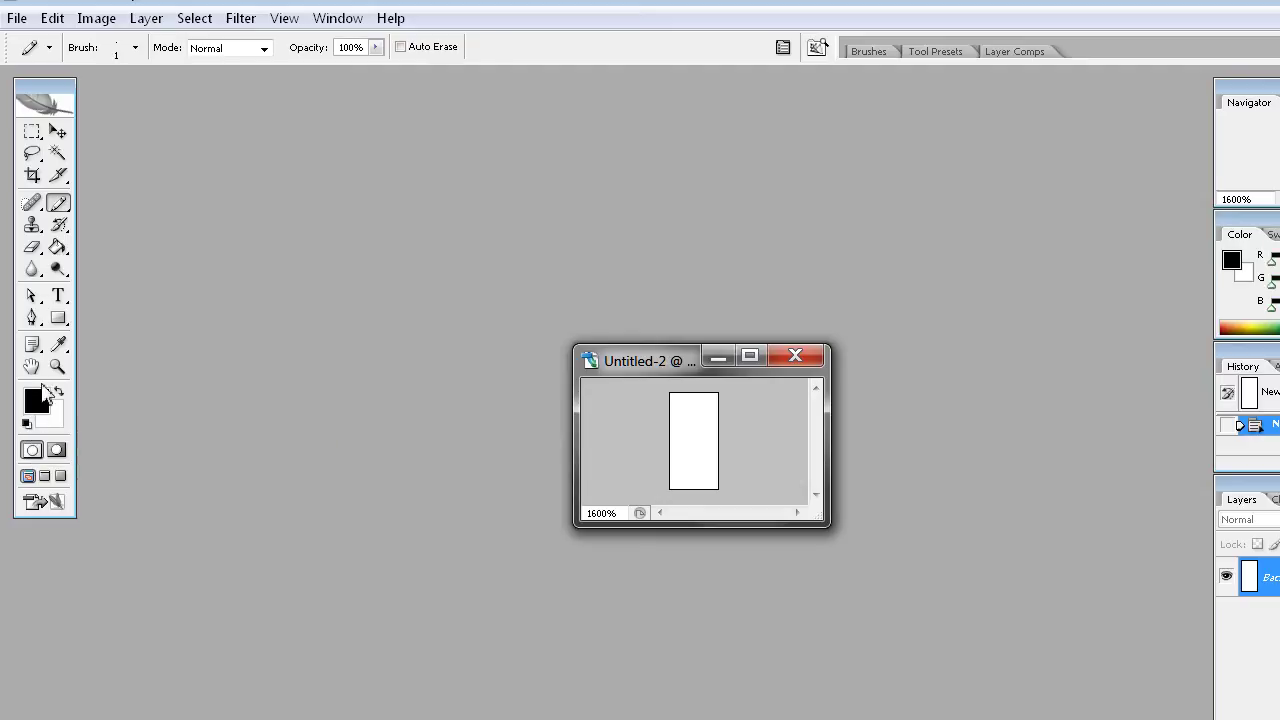
pyautogui.click(36, 408)
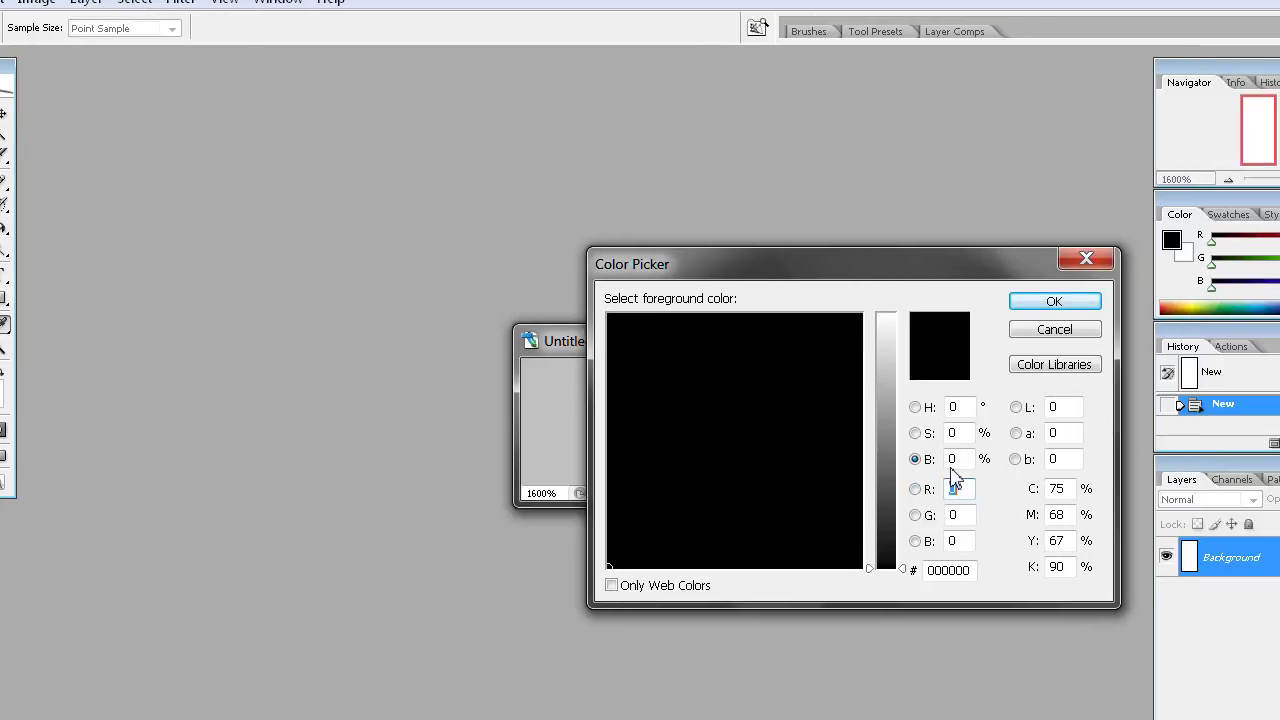
pyautogui.click(953, 459)
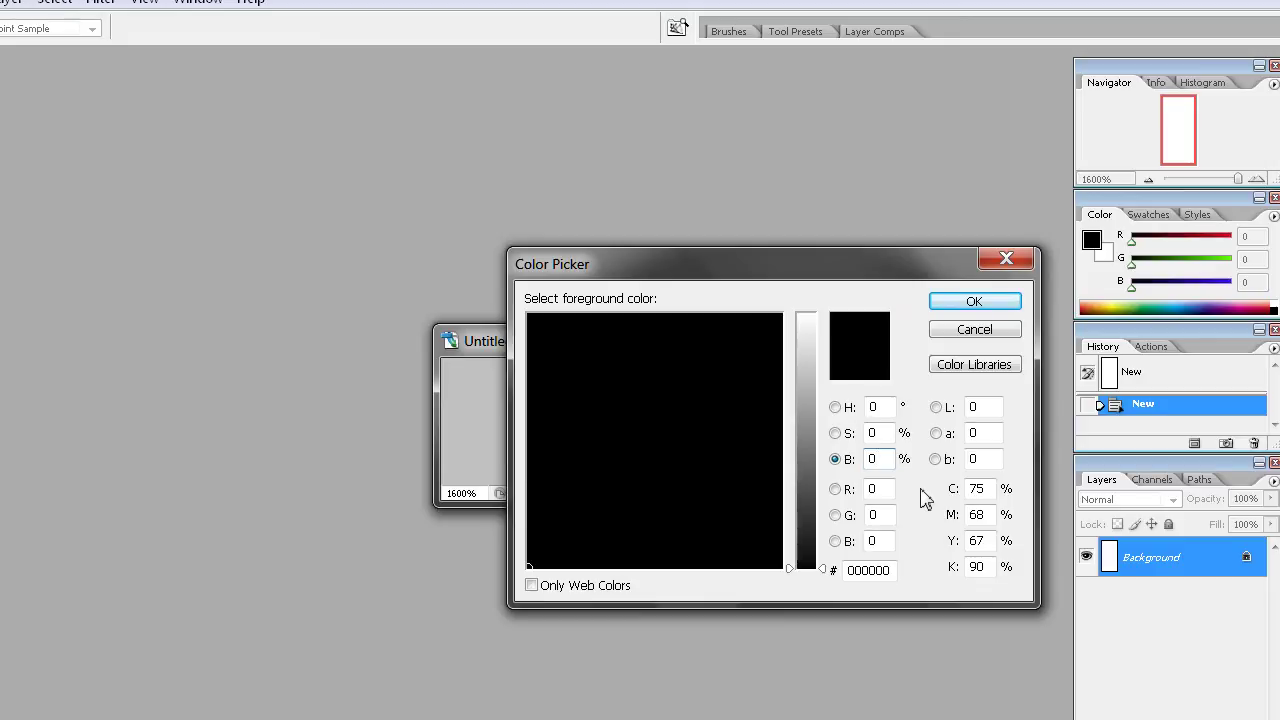
pyautogui.hotkey('shift', 'Up')
pyautogui.hotkey('shift', 'Up')
pyautogui.hotkey('shift', 'Up')
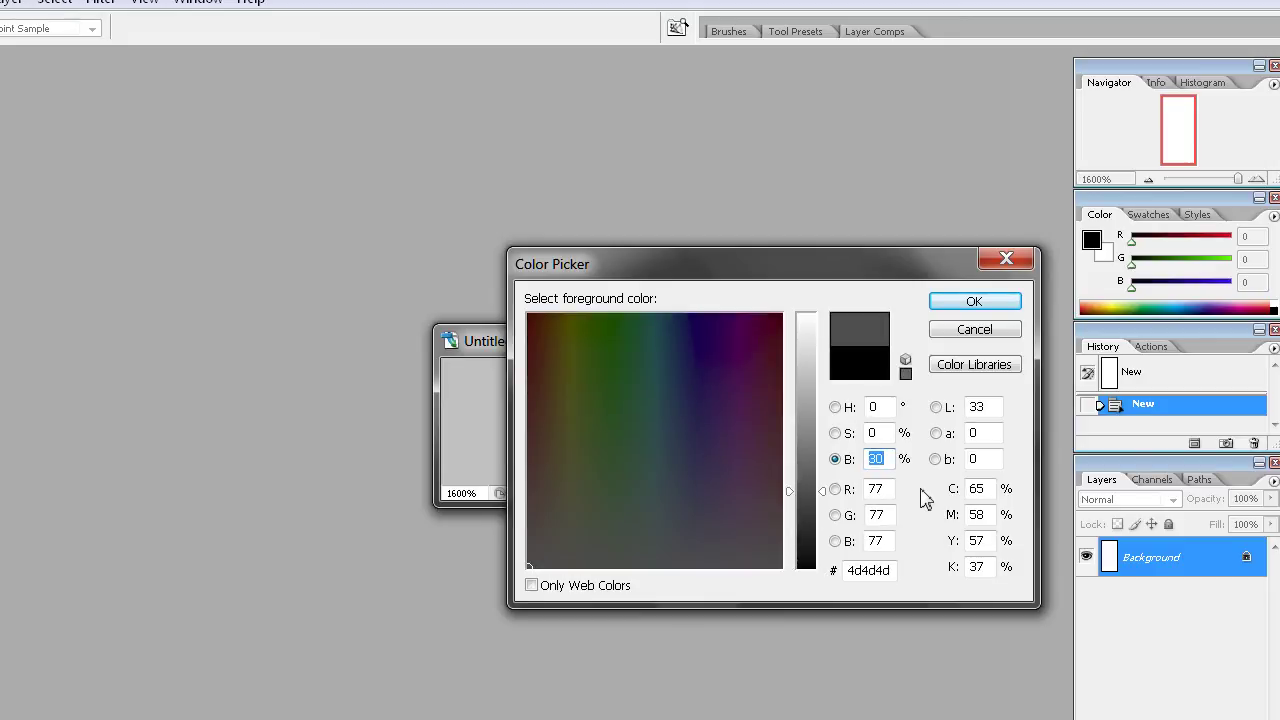
pyautogui.click(952, 304)
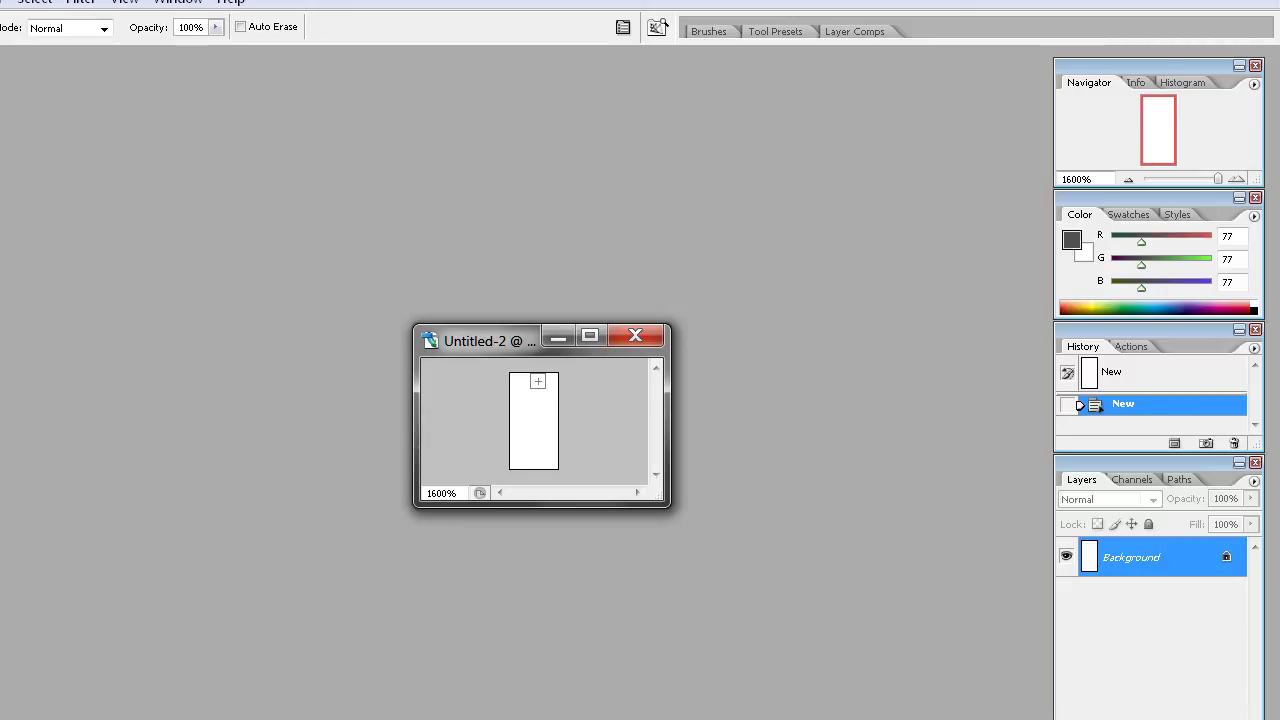
# Darken the remaining white pixels in the middle and right columns and the third row.
pyautogui.click(535, 381)
pyautogui.click(533, 401)
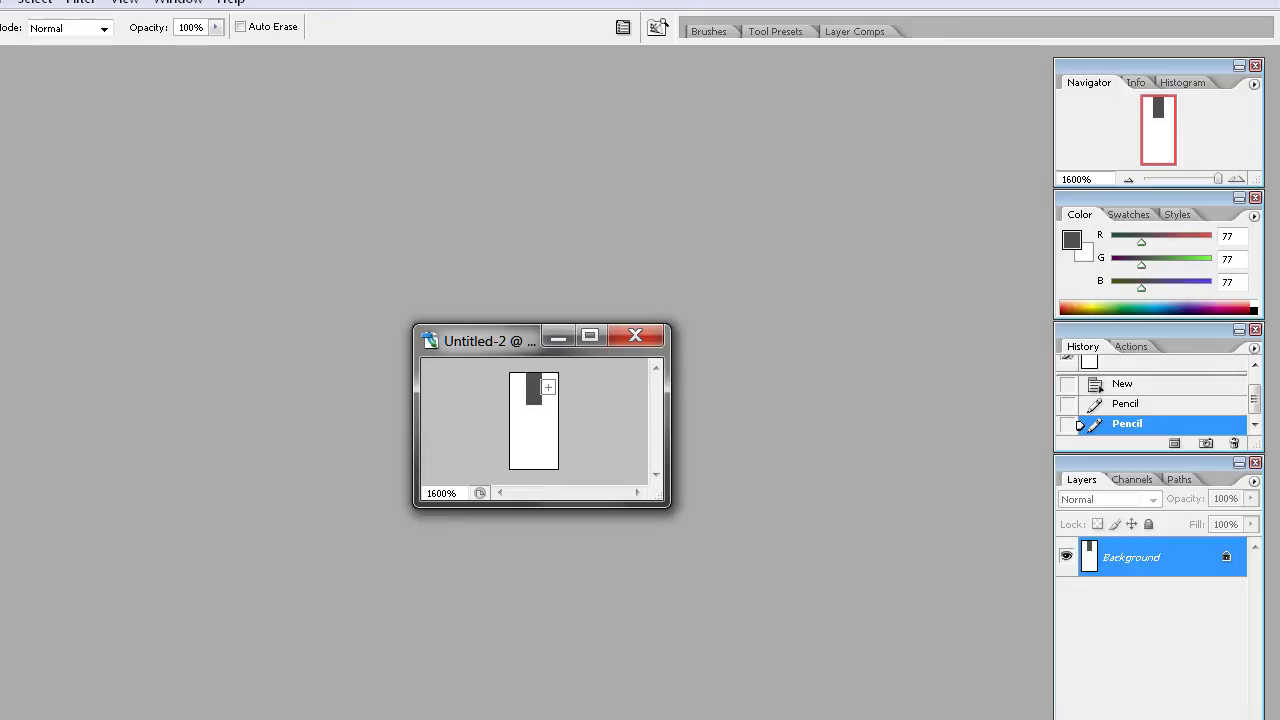
pyautogui.click(550, 383)
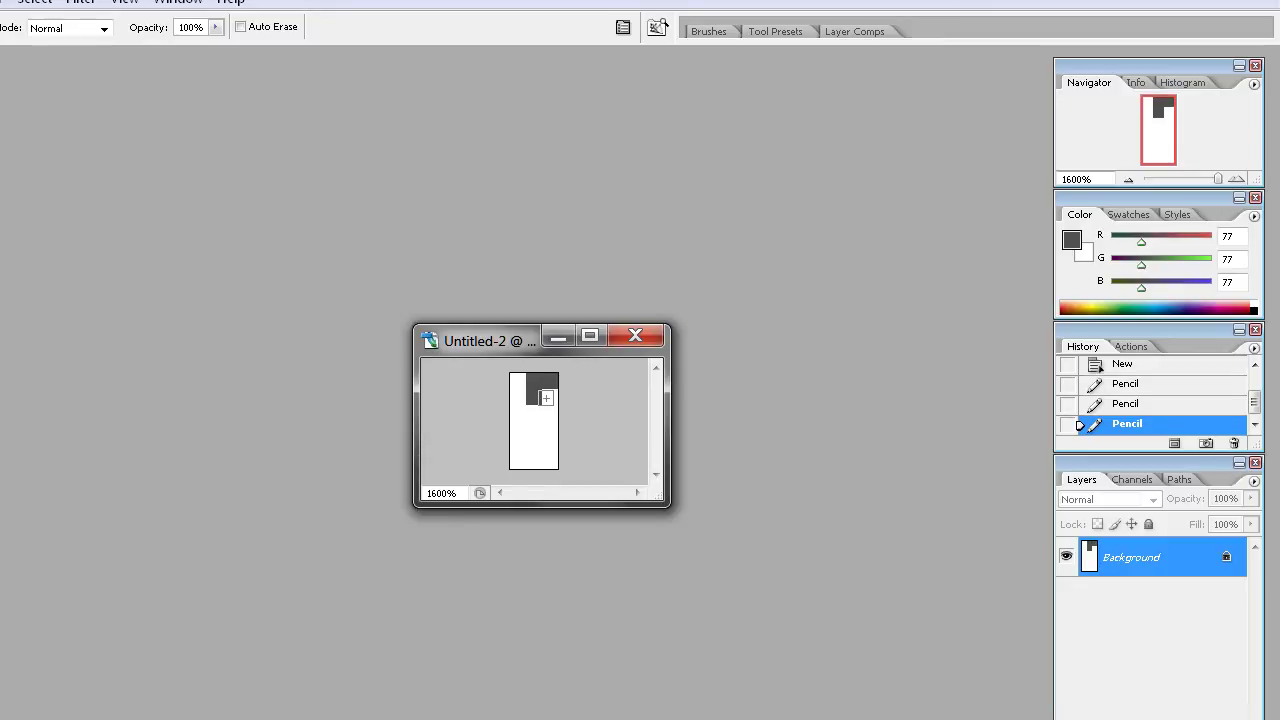
pyautogui.click(550, 398)
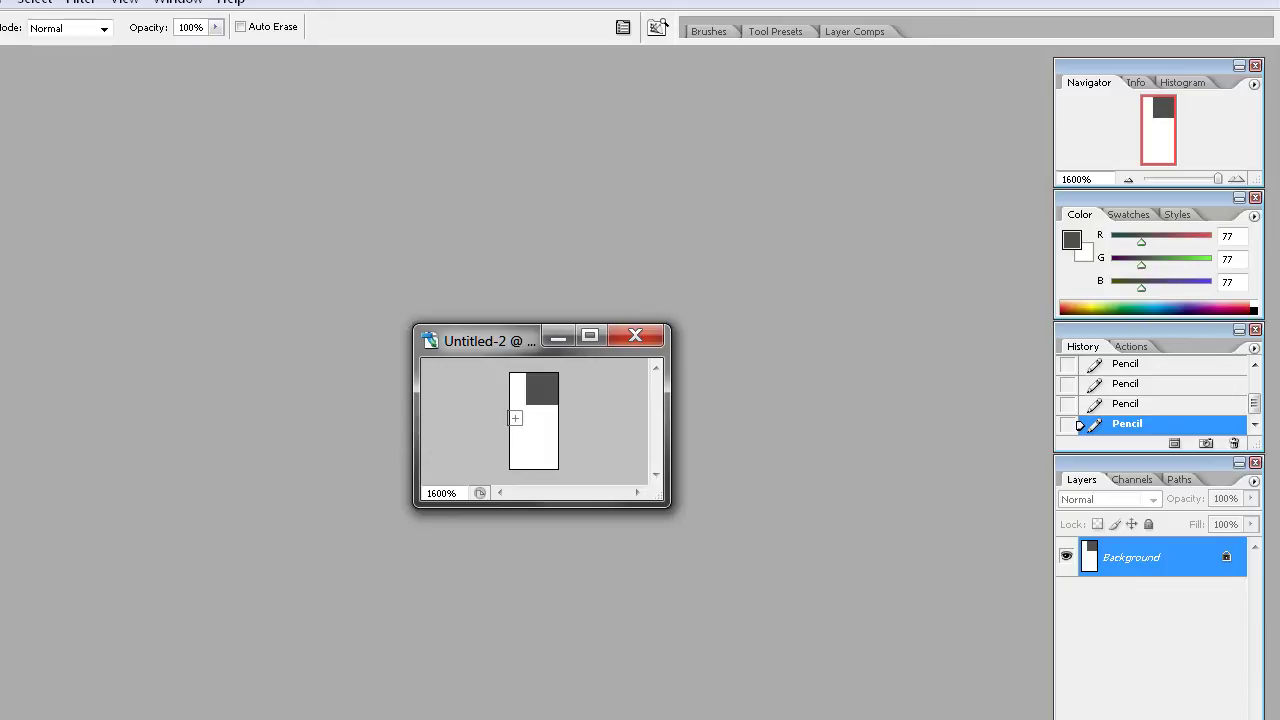
pyautogui.click(516, 414)
pyautogui.click(533, 413)
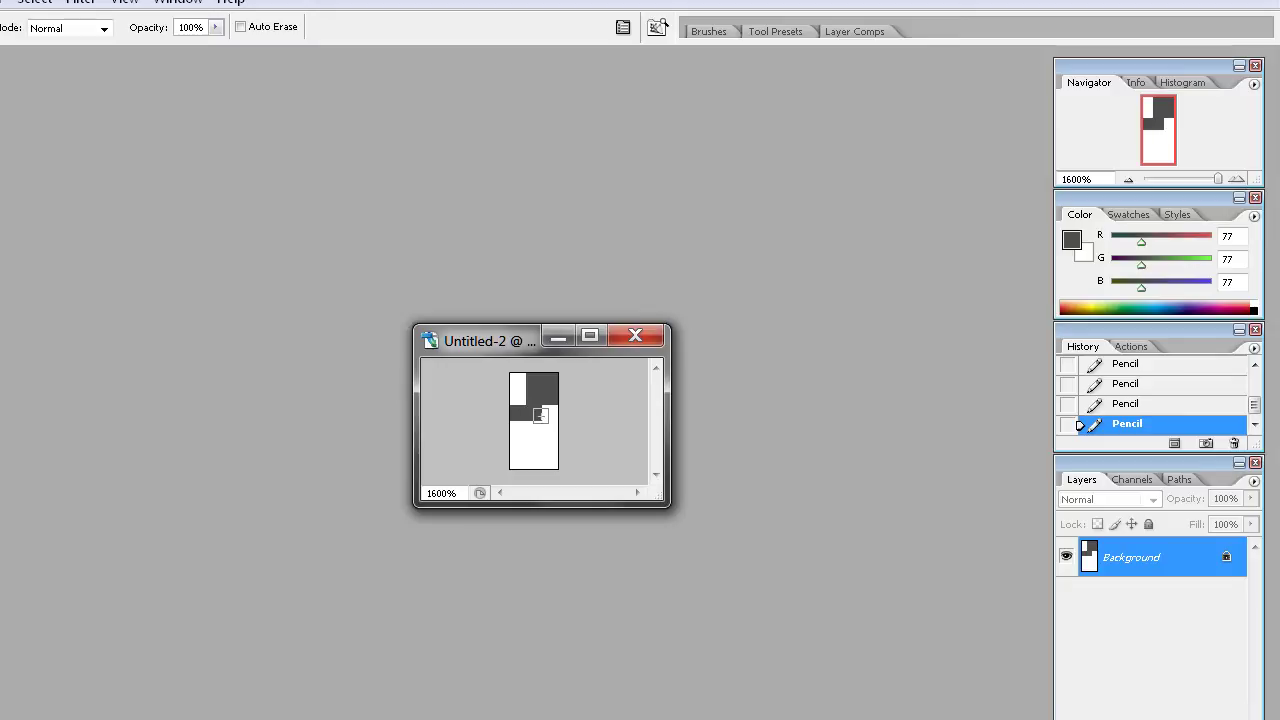
pyautogui.click(550, 412)
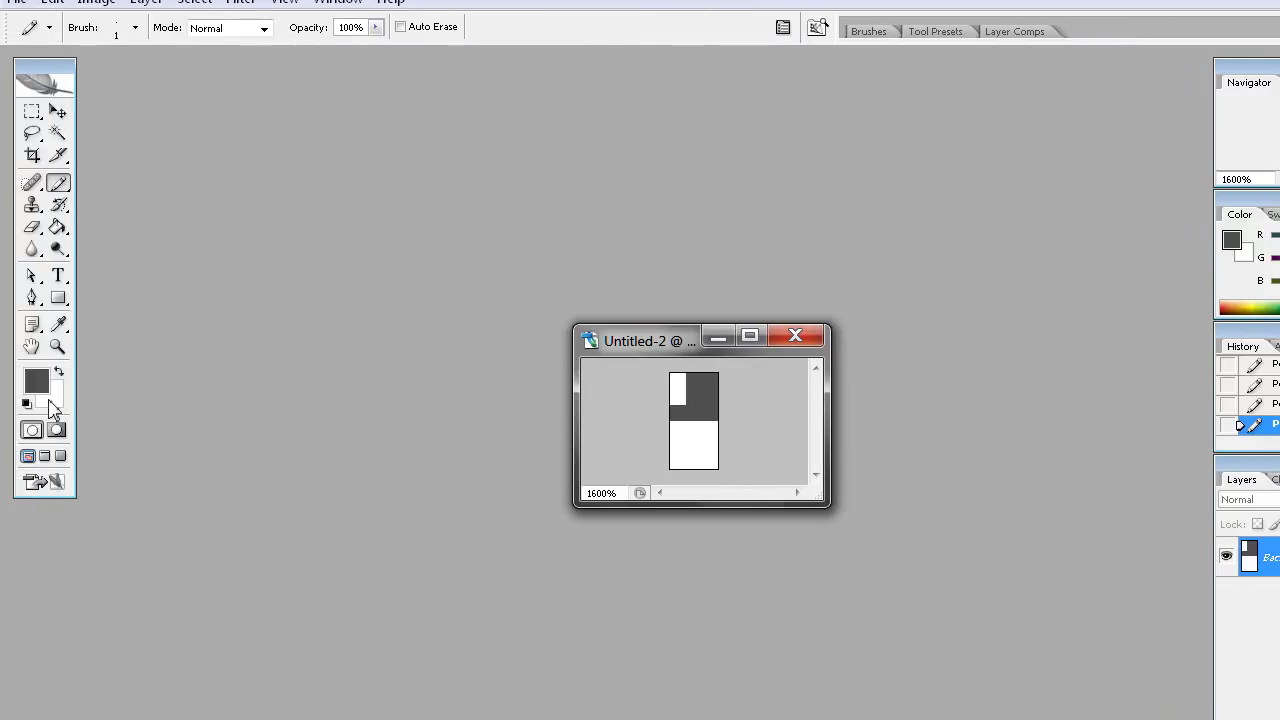
# Reset colours to default black and paint the bottom rows of pixels solid black.
pyautogui.click(36, 380)
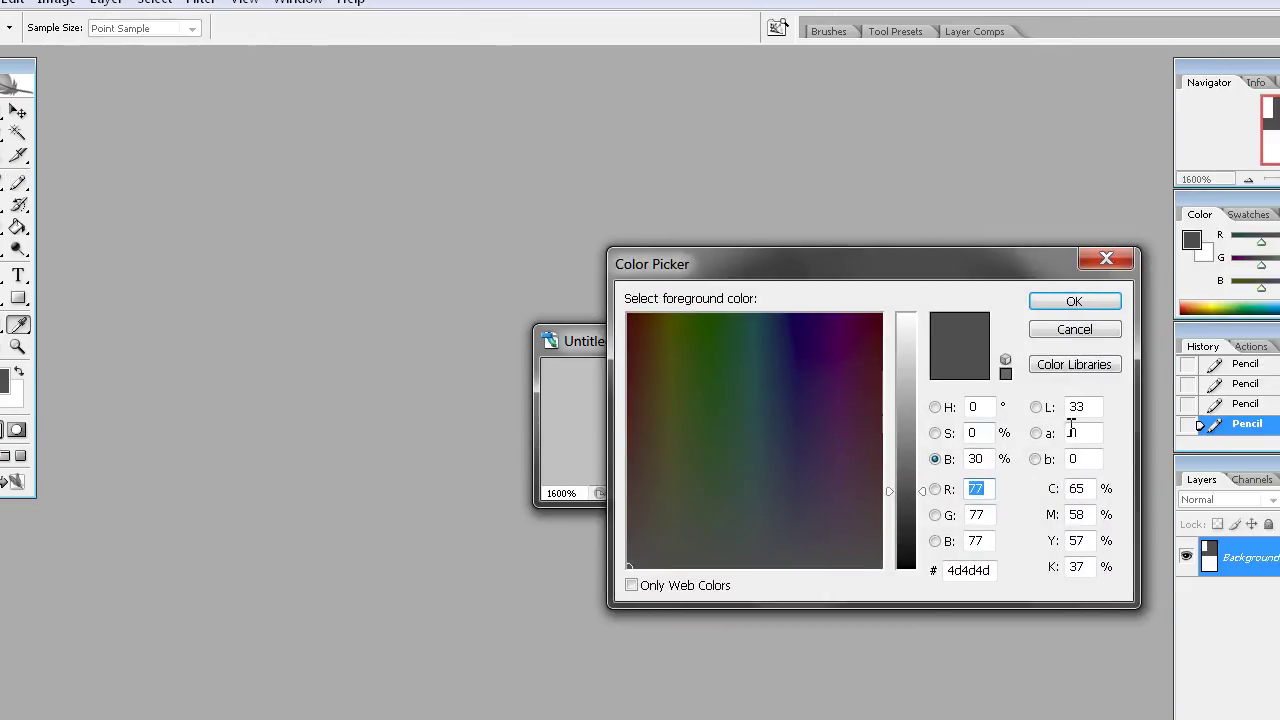
pyautogui.click(1054, 329)
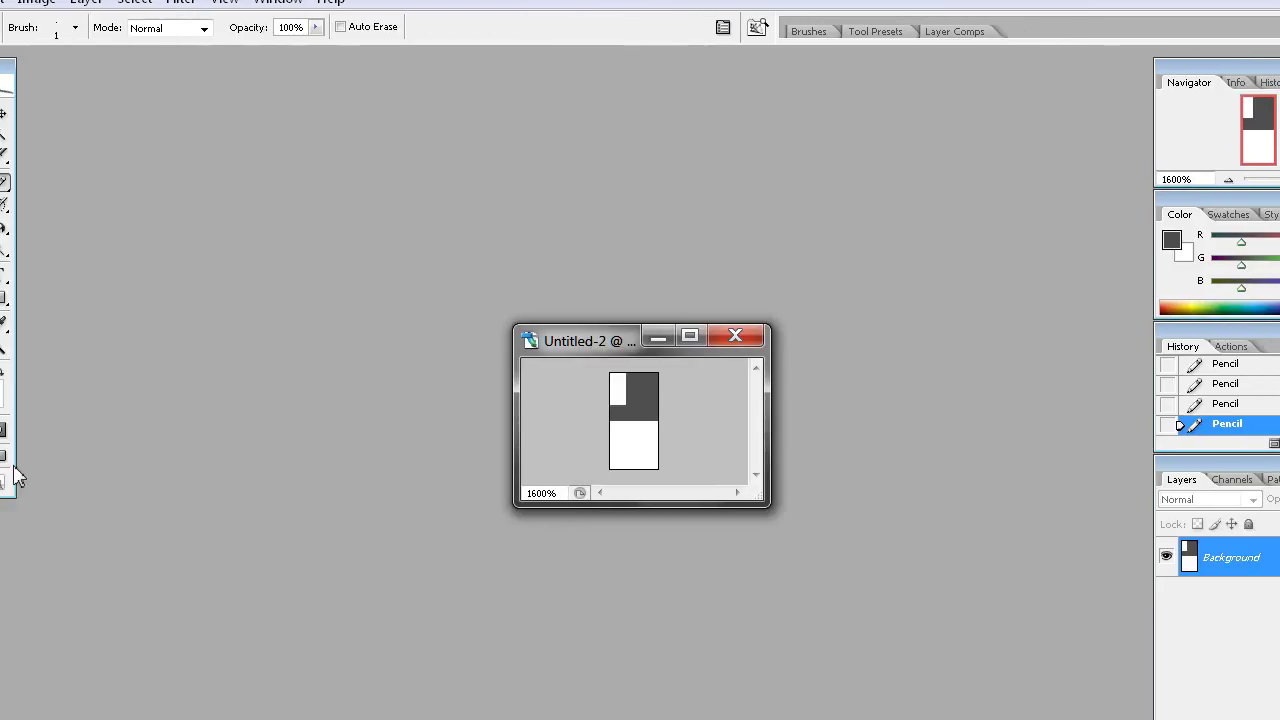
pyautogui.click(27, 402)
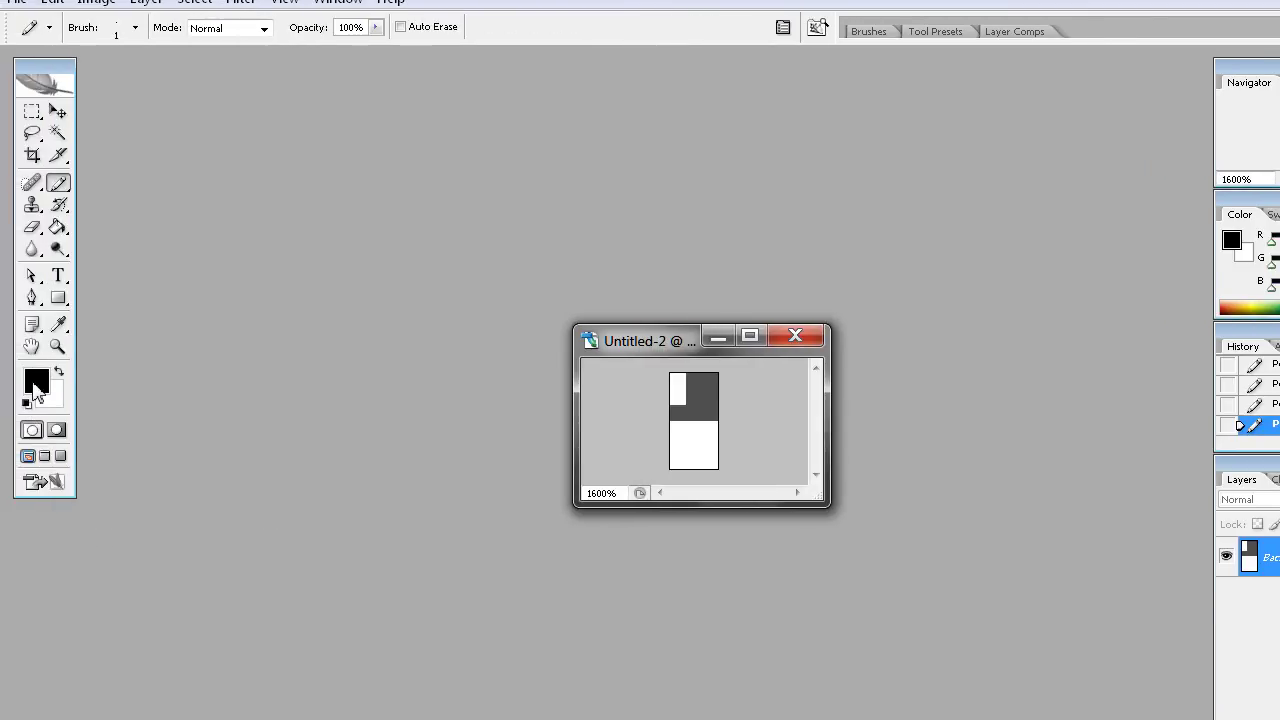
pyautogui.click(36, 390)
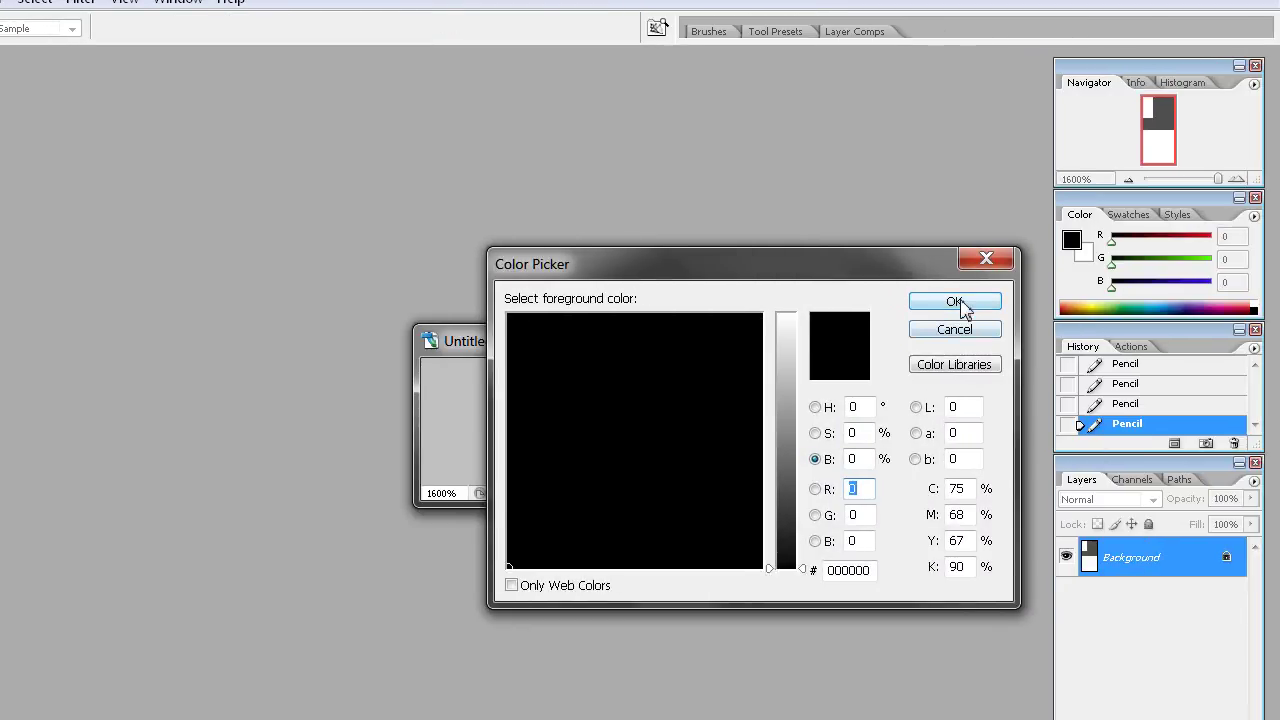
pyautogui.click(955, 302)
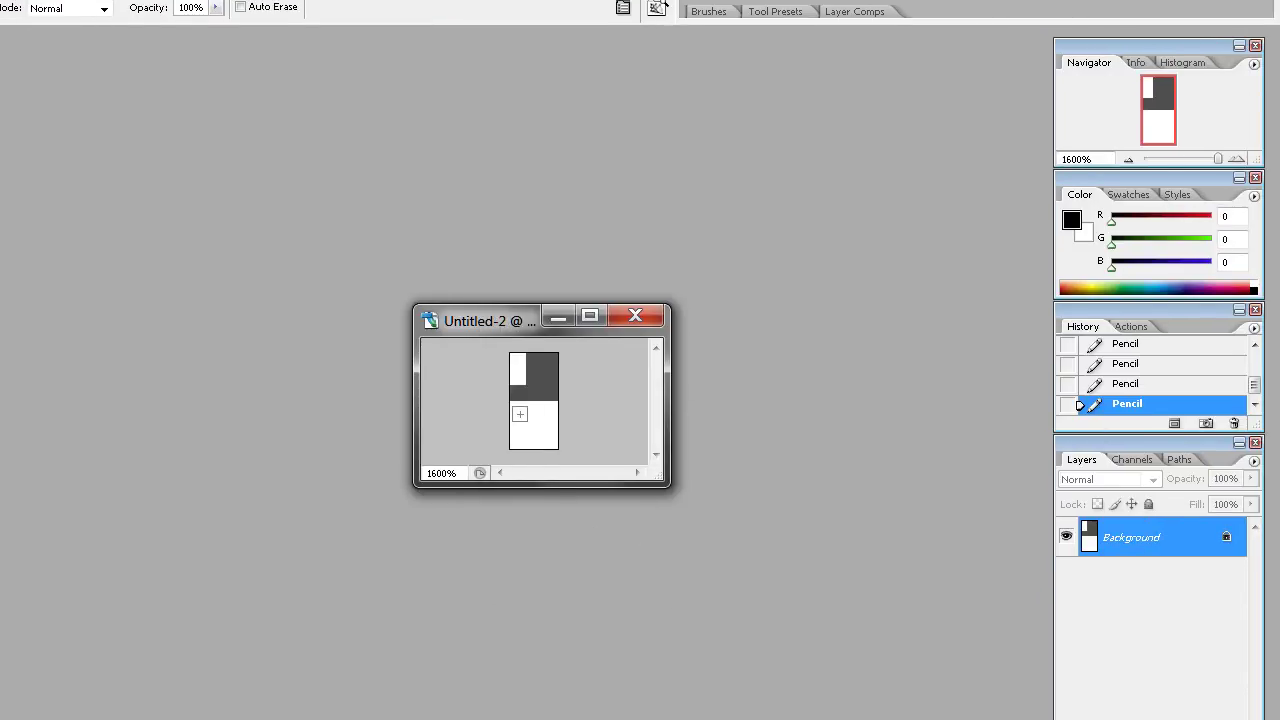
pyautogui.moveTo(514, 418)
pyautogui.mouseDown()
pyautogui.moveTo(552, 408)
pyautogui.moveTo(534, 440)
pyautogui.moveTo(552, 441)
pyautogui.moveTo(536, 436)
pyautogui.moveTo(549, 425)
pyautogui.mouseUp()
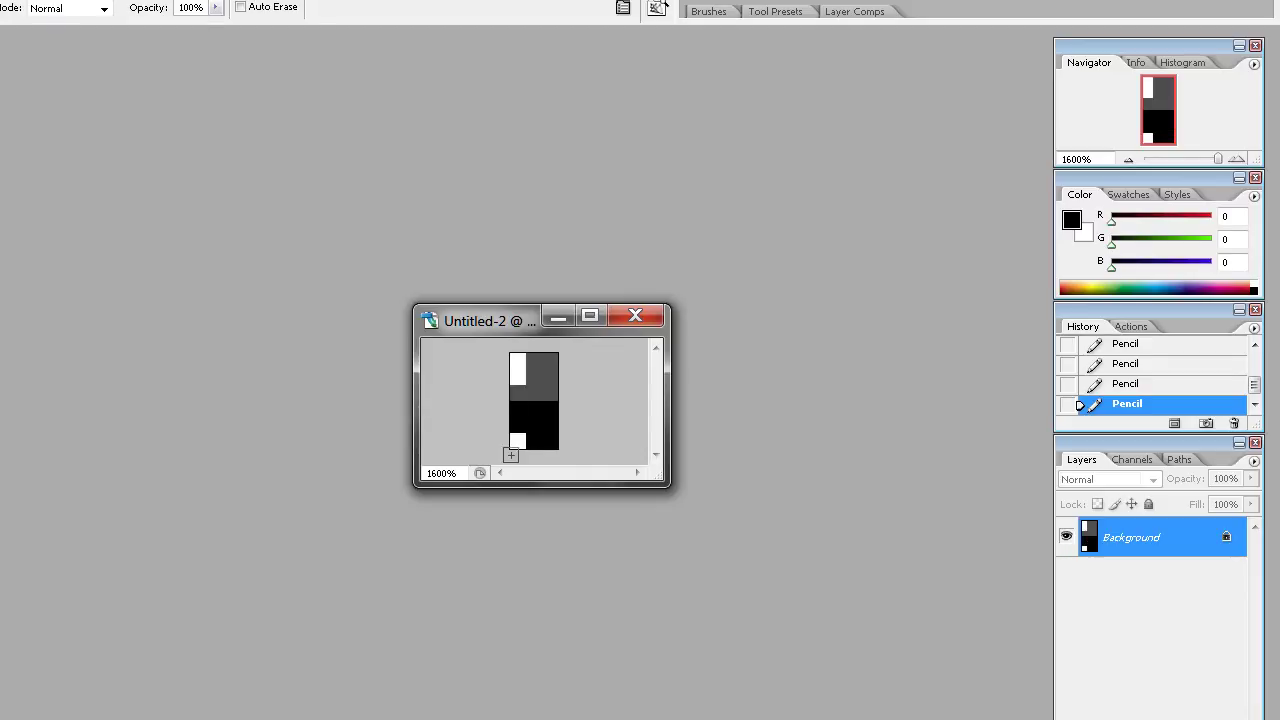
pyautogui.click(515, 442)
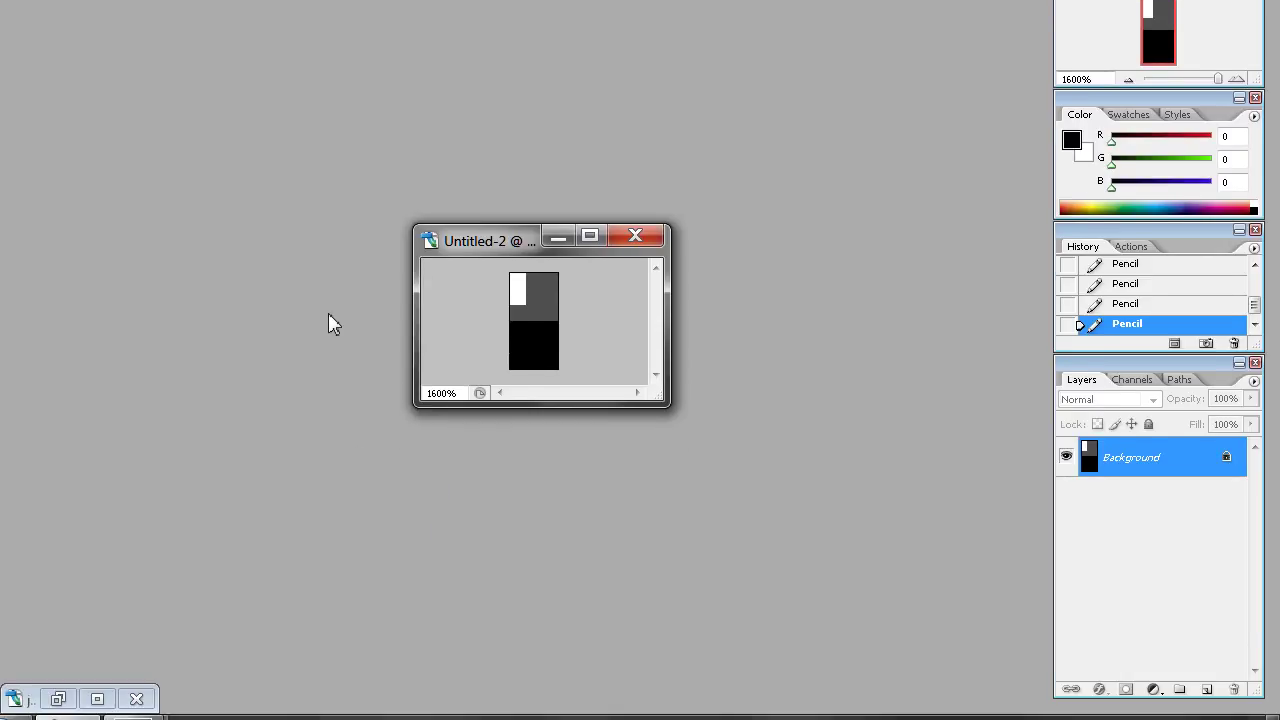
# Define the 3 × 6 tile via Edit > Define Pattern, named 'Realistic CRT Scanline'.
pyautogui.click(52, 38)
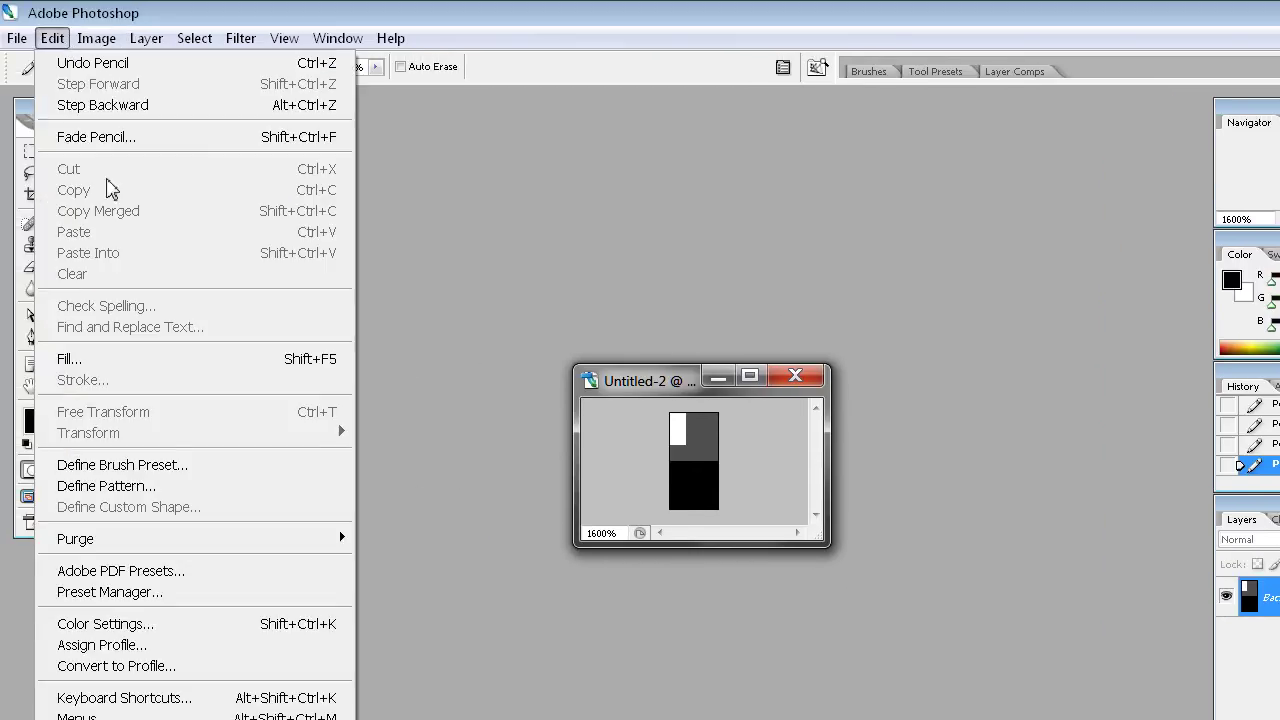
pyautogui.click(150, 488)
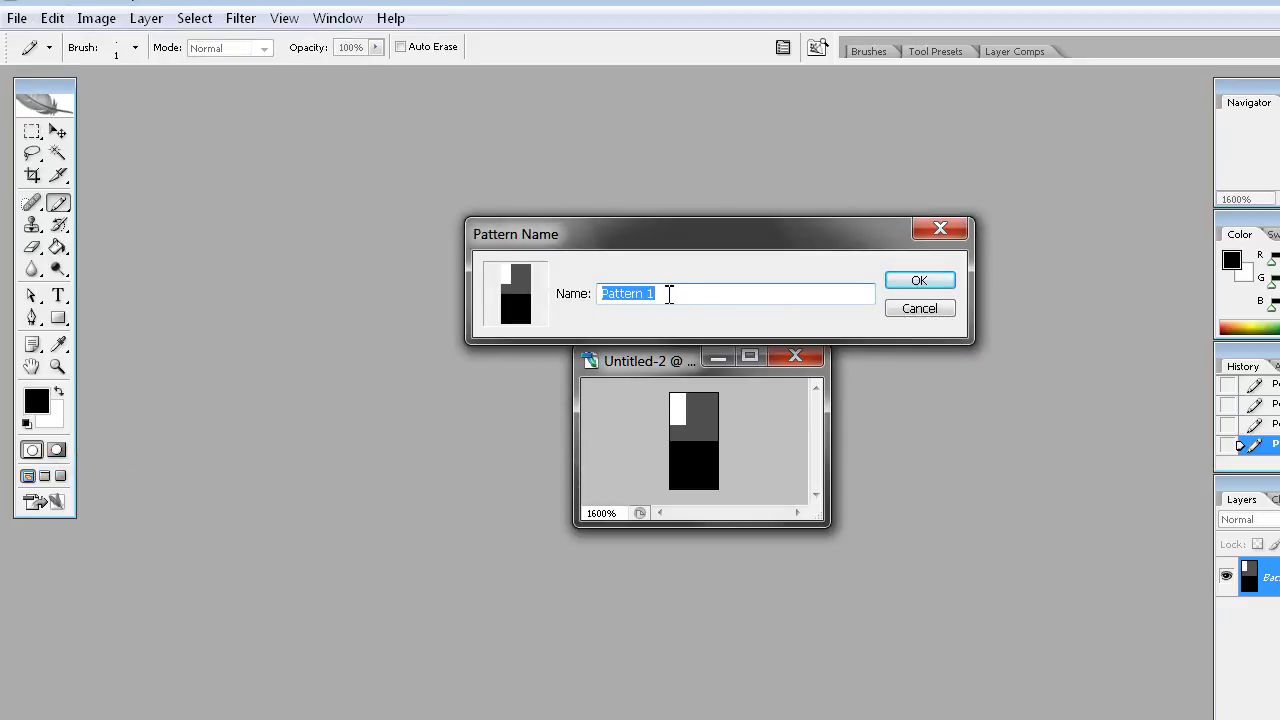
pyautogui.press('BackSpace')
pyautogui.write('Realistic CRT Scanline')
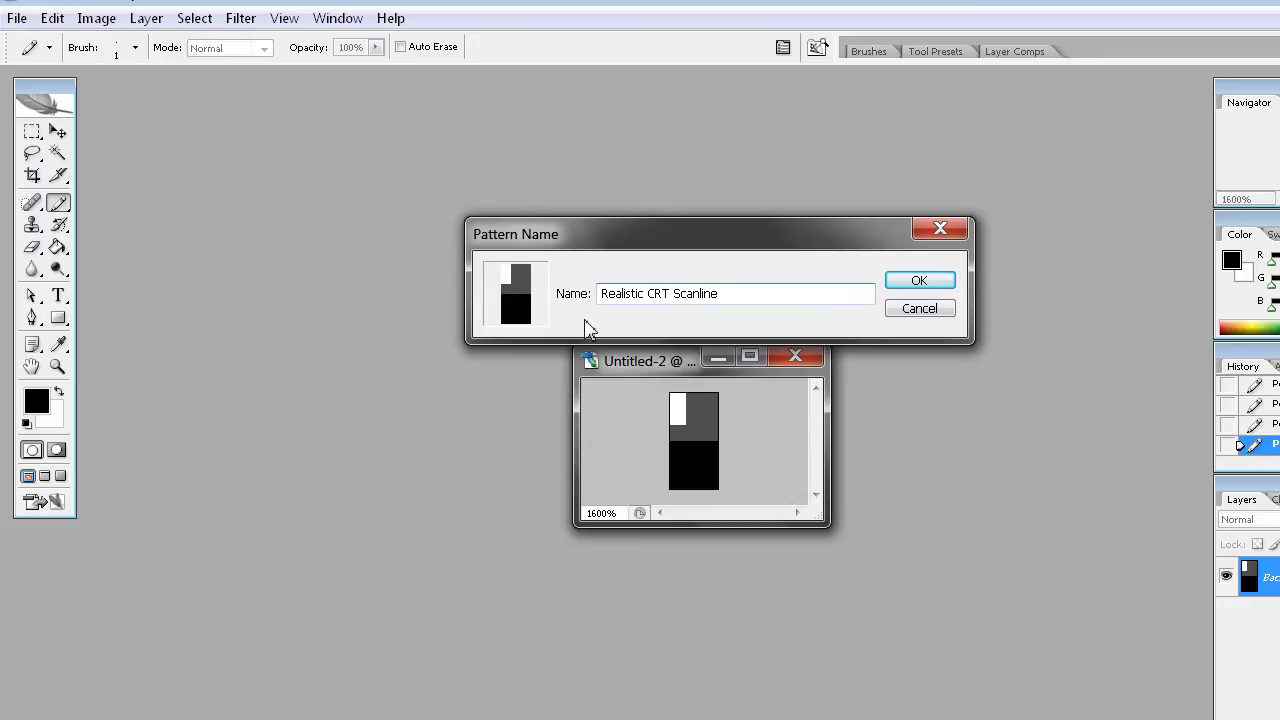
pyautogui.press('Return')
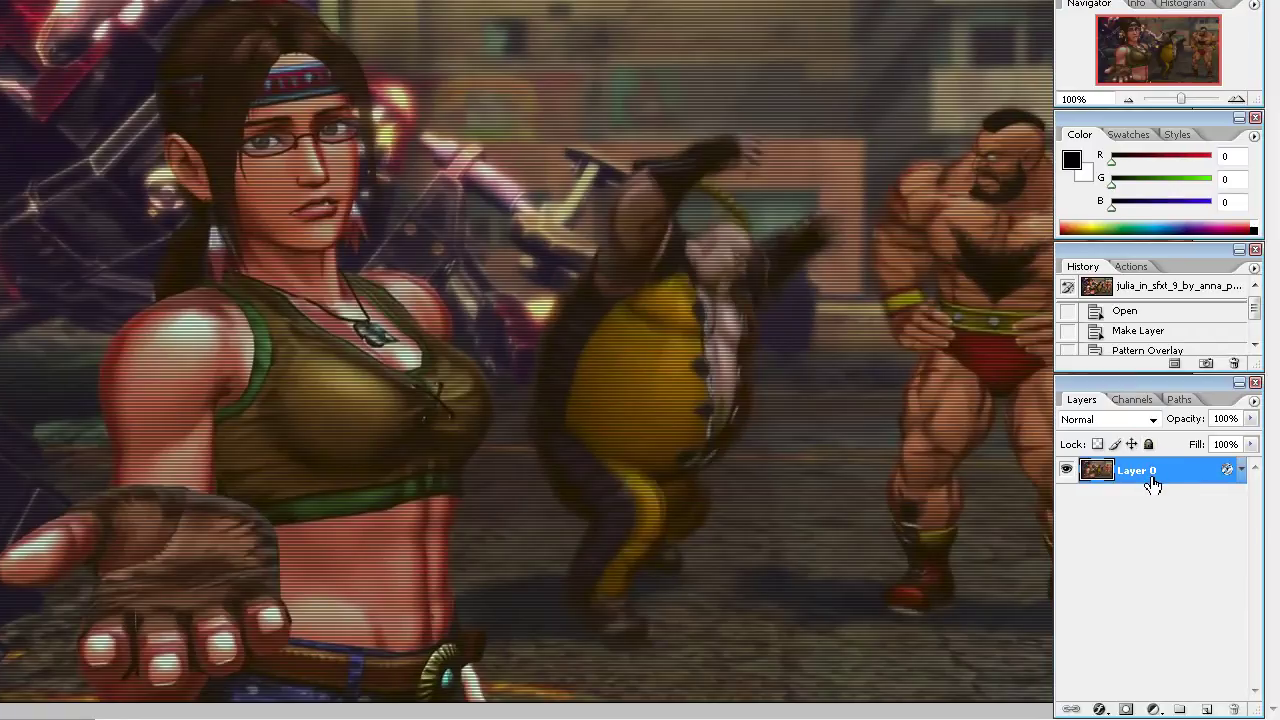
# Duplicate Layer 0 to create Layer 0 copy.
pyautogui.rightClick(1153, 483)
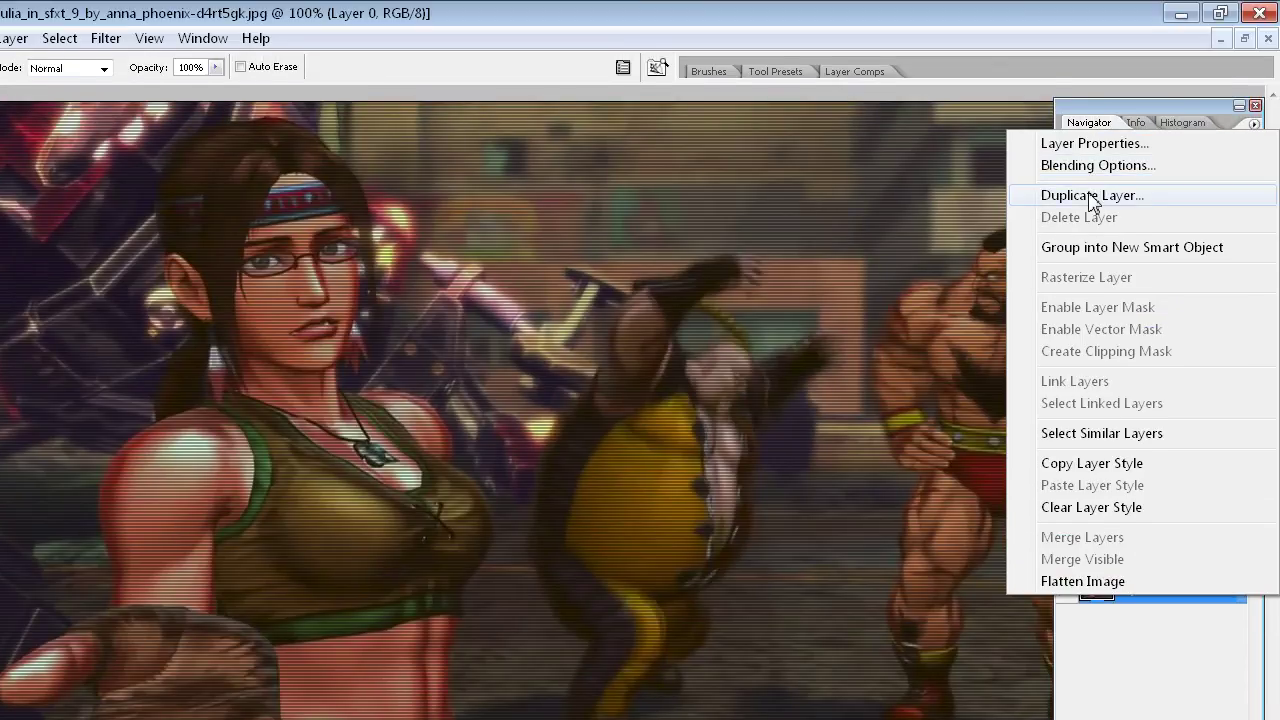
pyautogui.click(1091, 195)
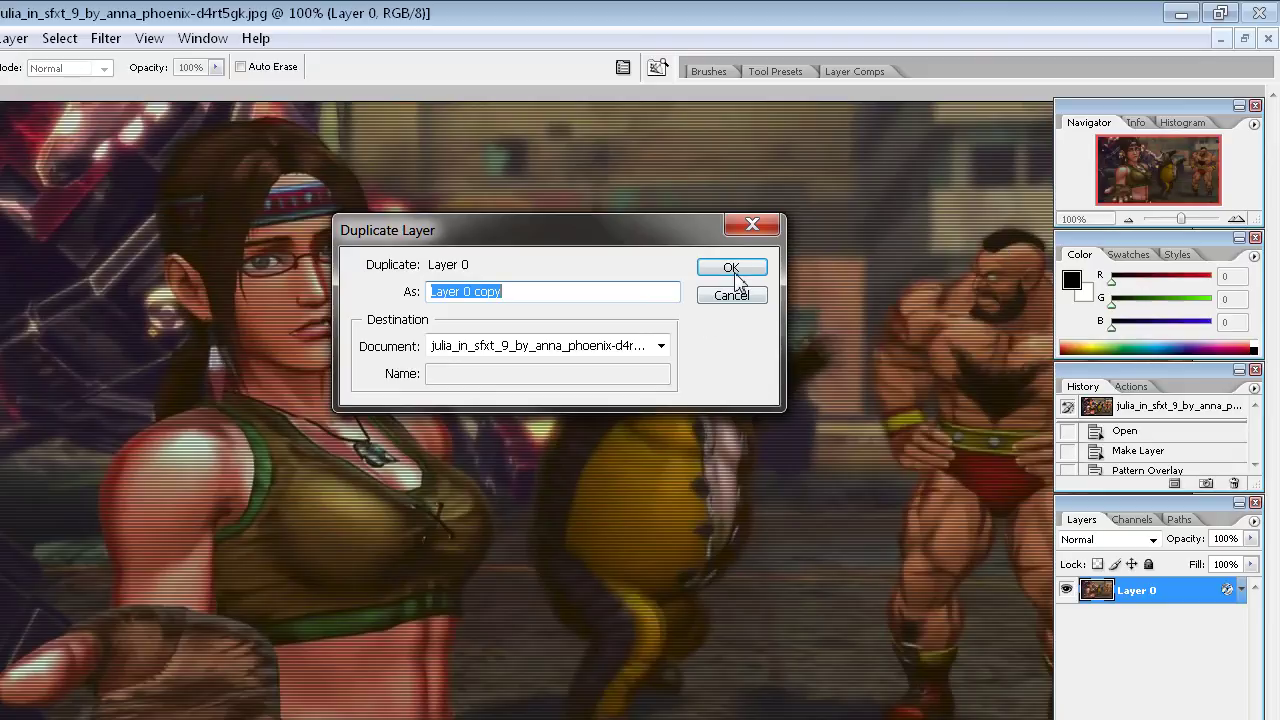
pyautogui.click(735, 274)
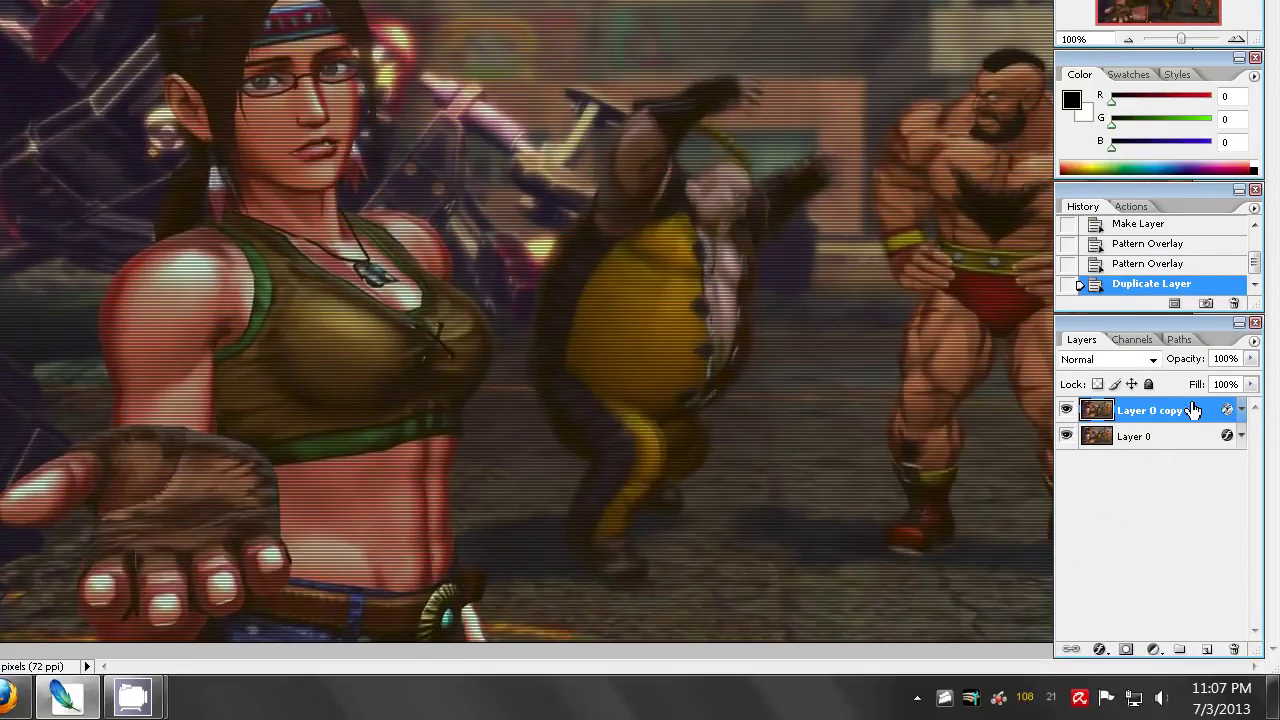
# Give Layer 0 copy a Pattern Overlay using the Realistic CRT Scanline pattern.
pyautogui.doubleClick(1193, 410)
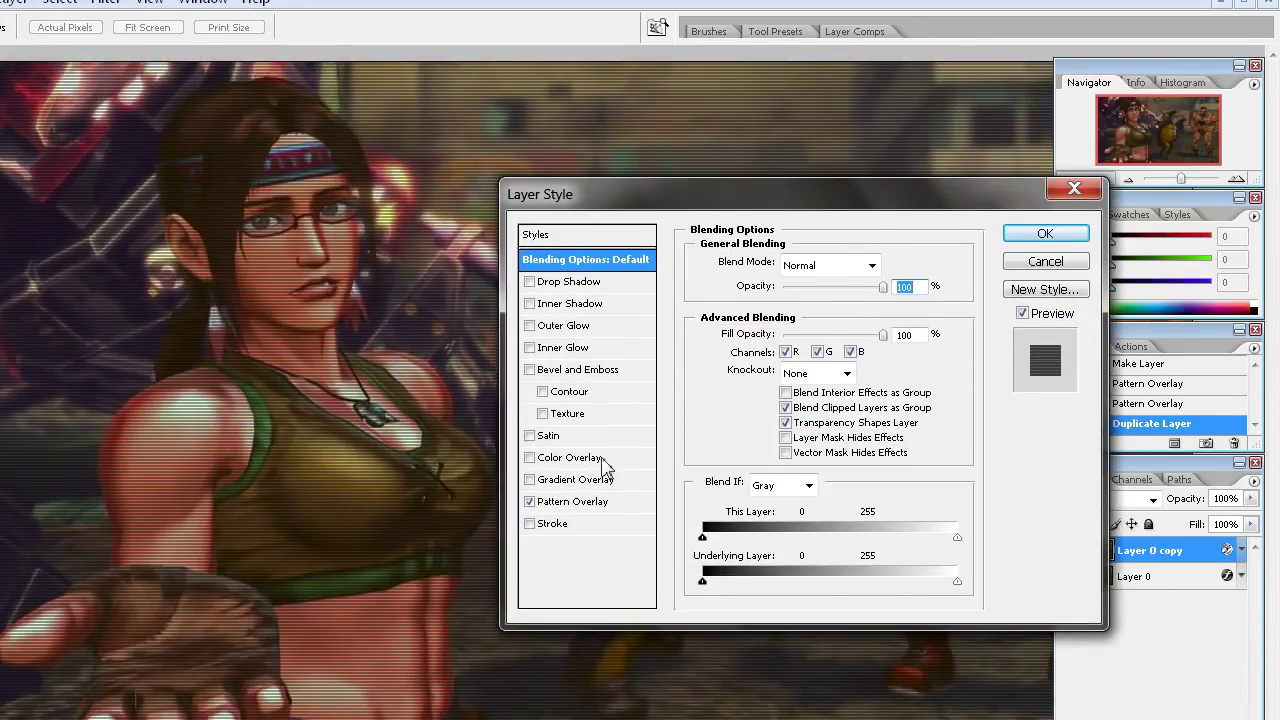
pyautogui.click(583, 501)
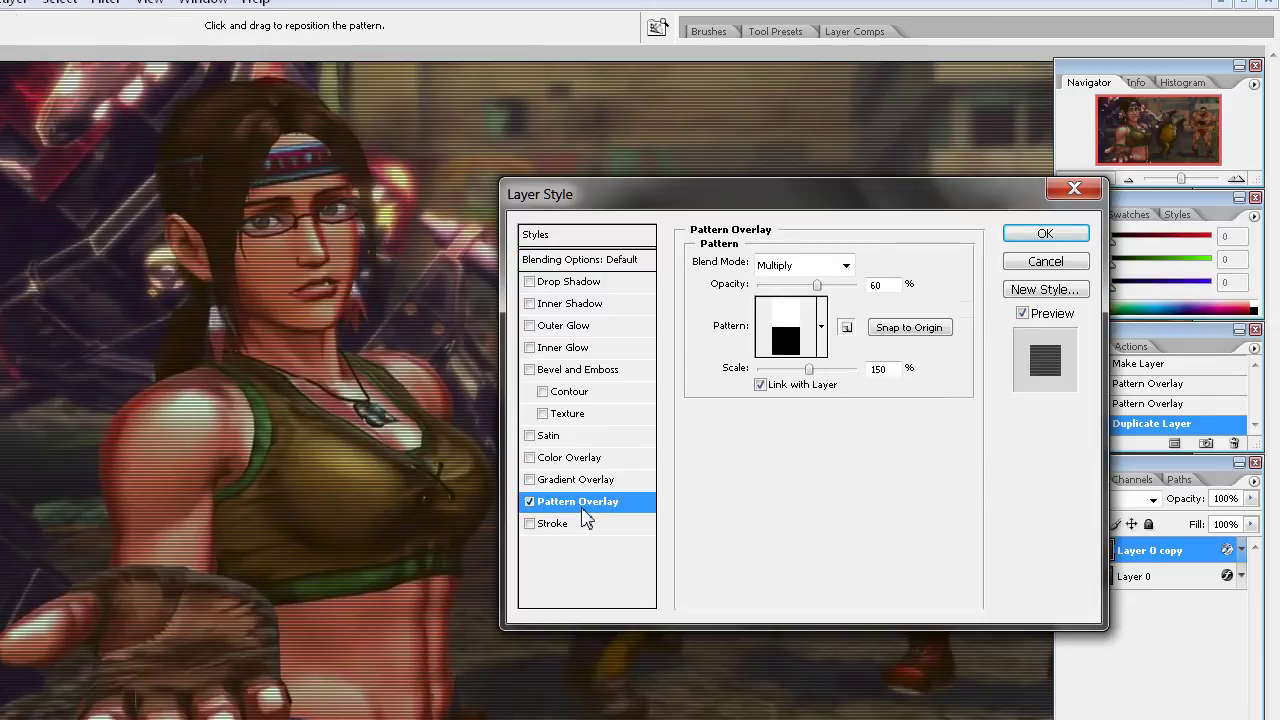
pyautogui.click(822, 327)
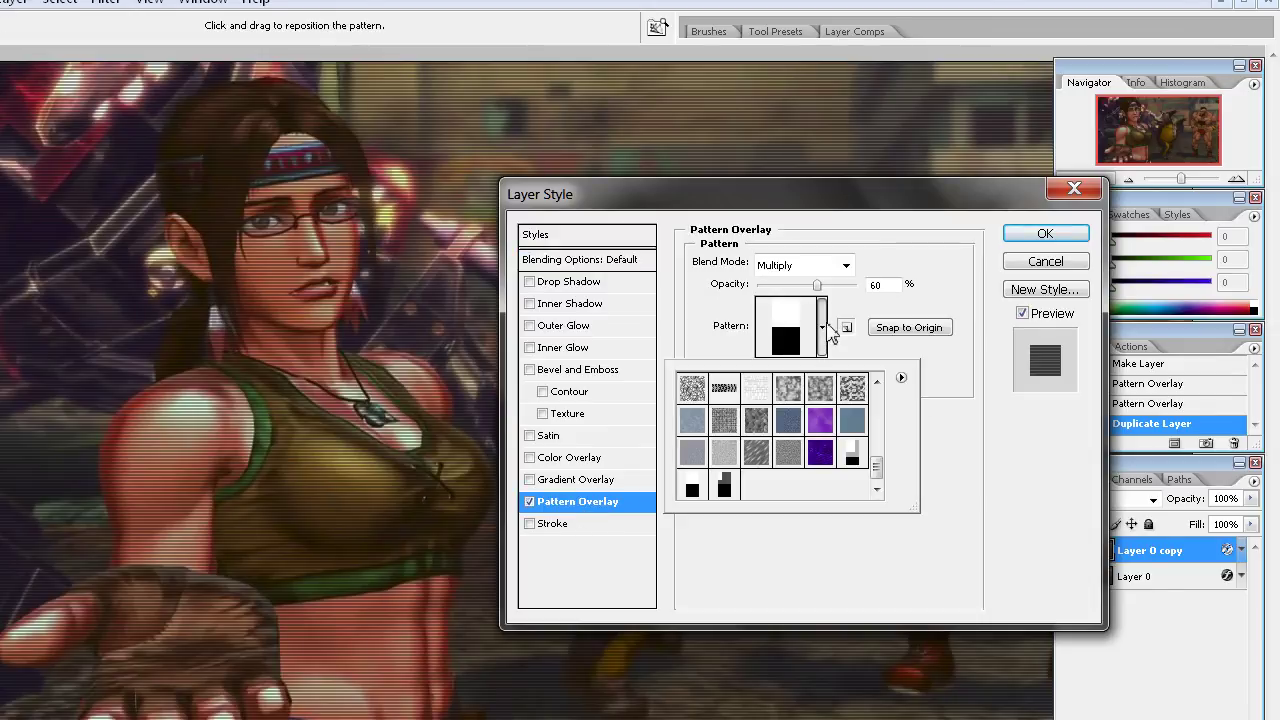
pyautogui.click(725, 486)
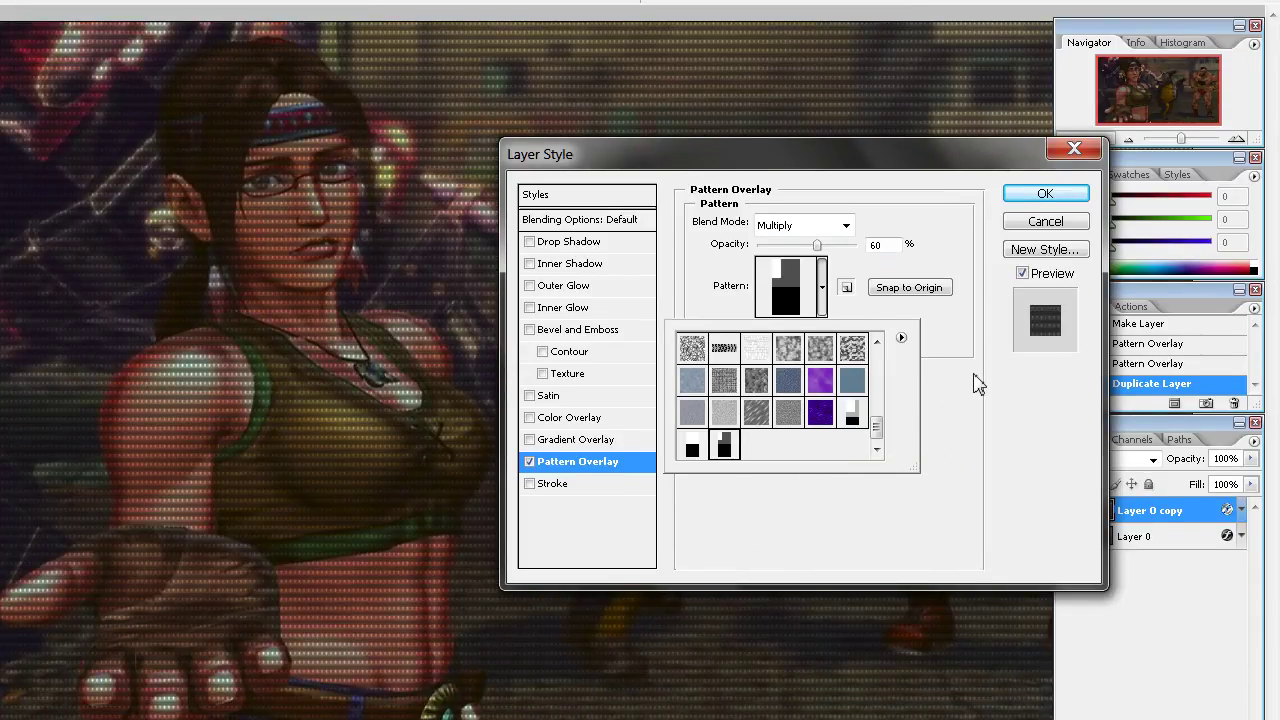
pyautogui.click(938, 373)
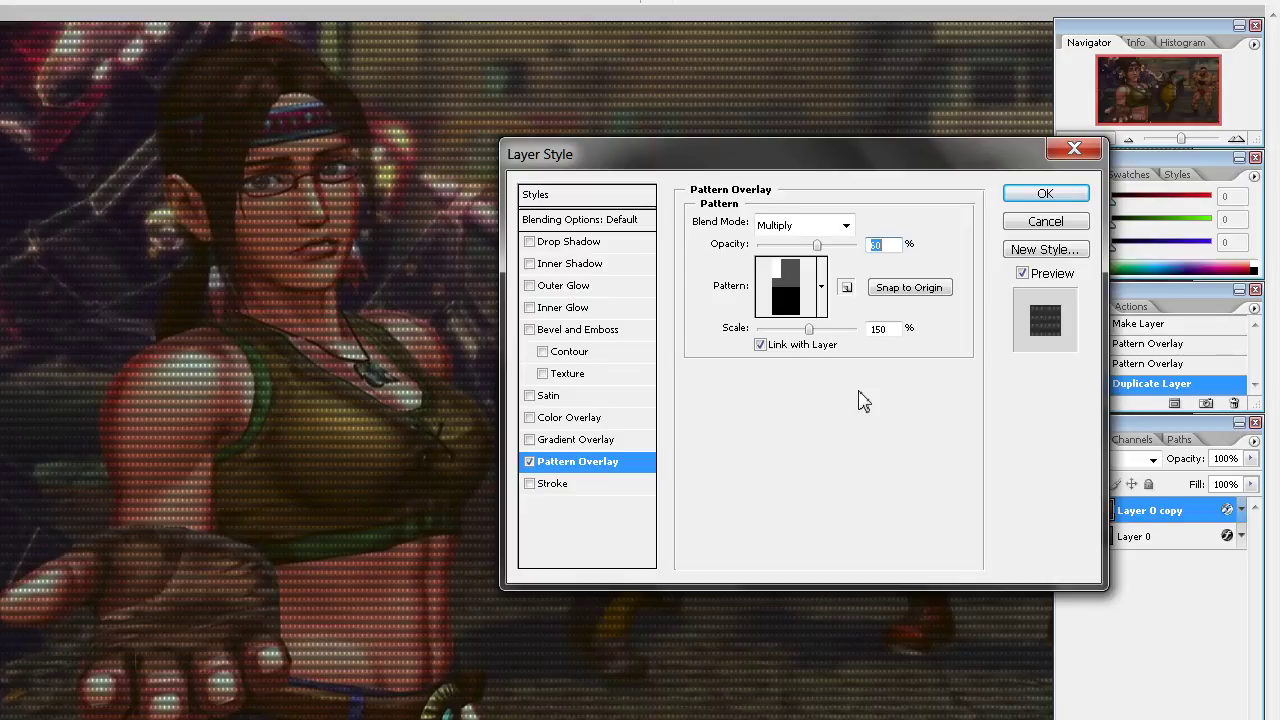
# Set the pattern overlay scale to 100% and opacity to 40%.
pyautogui.press('Tab')
pyautogui.write('120')
pyautogui.hotkey('shift', 'Up')
pyautogui.hotkey('shift', 'Up')
pyautogui.hotkey('shift', 'Up')
pyautogui.hotkey('shift', 'Down')
pyautogui.hotkey('shift', 'Down')
pyautogui.hotkey('shift', 'Down')
pyautogui.hotkey('shift', 'Down')
pyautogui.hotkey('shift', 'Down')
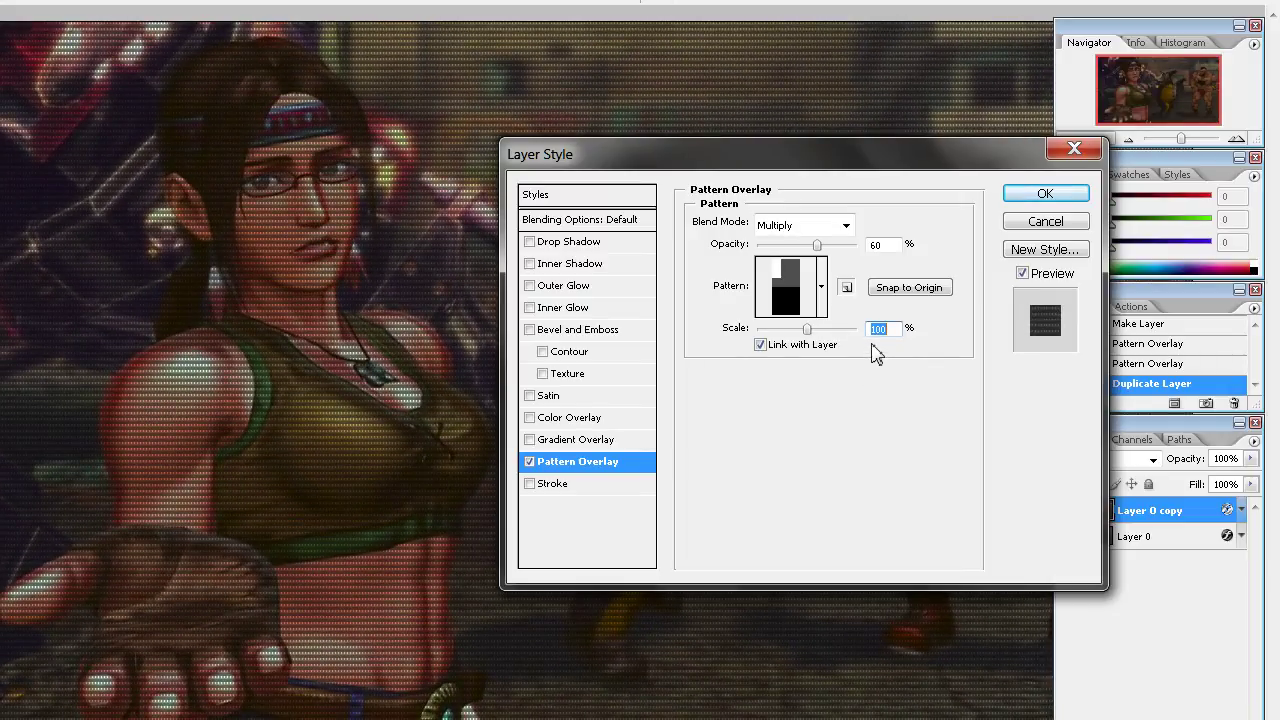
pyautogui.click(892, 243)
pyautogui.hotkey('shift', 'Down')
pyautogui.hotkey('shift', 'Down')
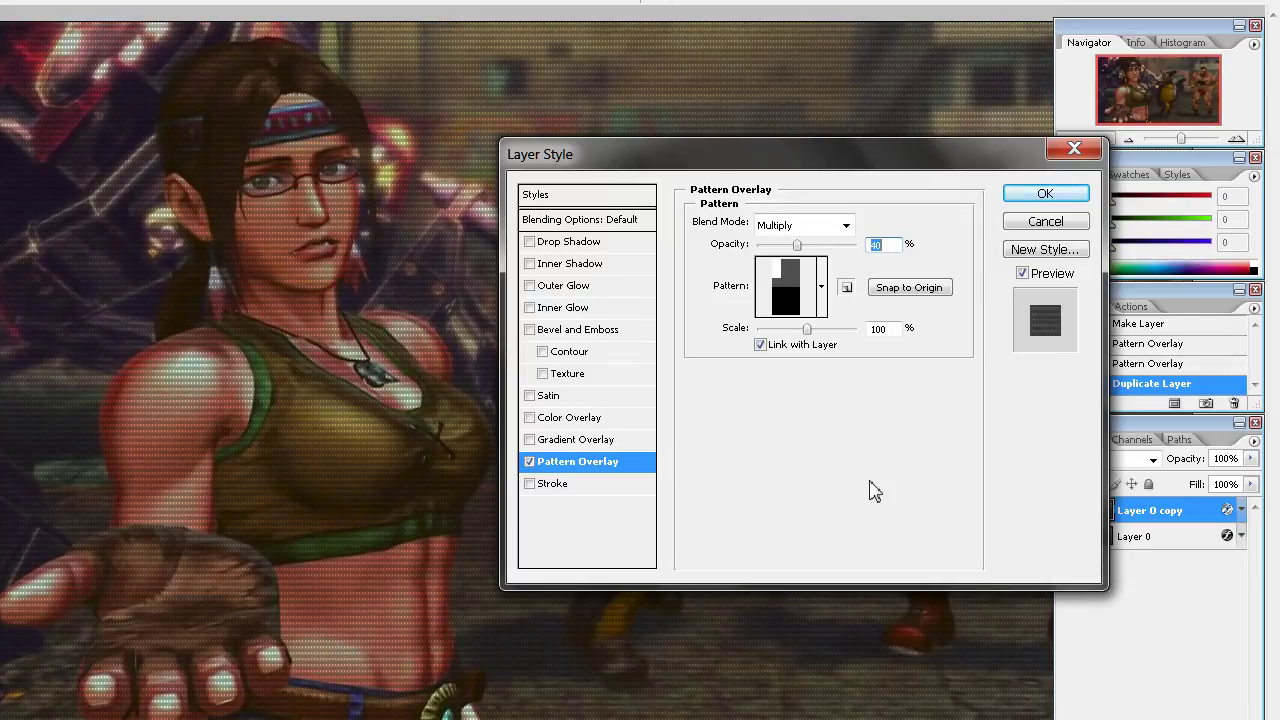
pyautogui.hotkey('shift', 'Down')
pyautogui.hotkey('shift', 'Up')
pyautogui.click(1016, 197)
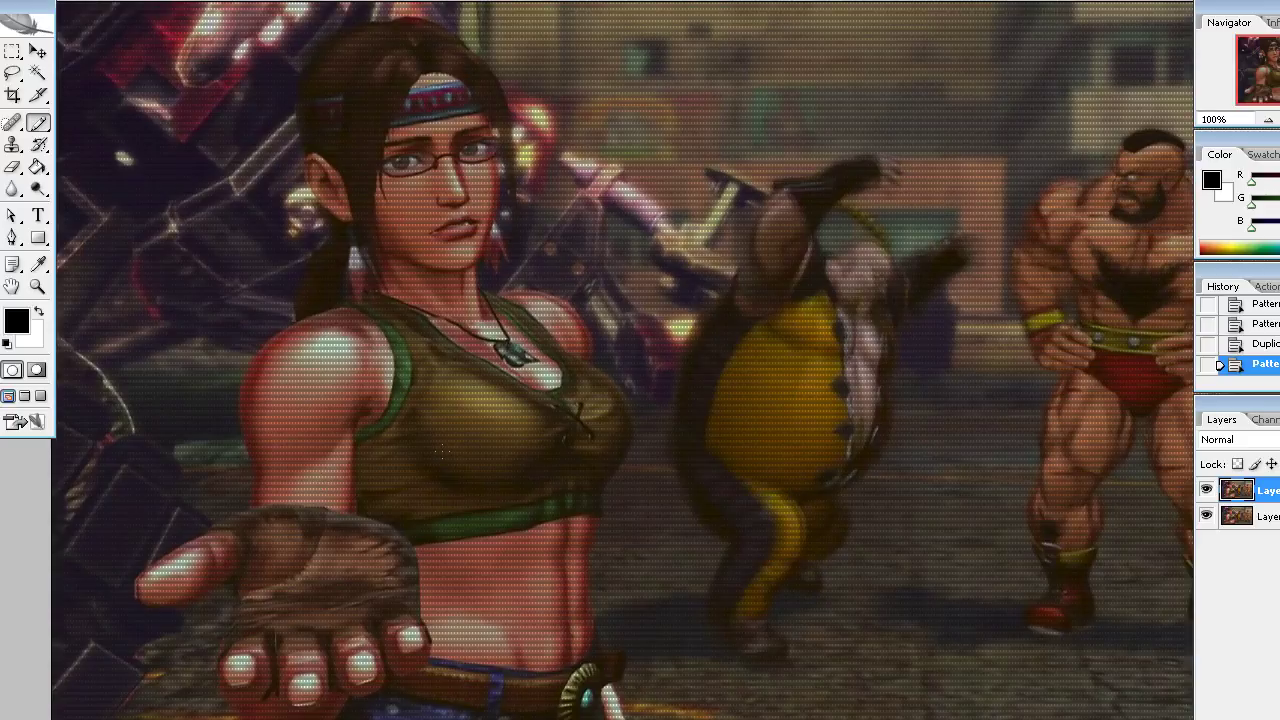
pyautogui.hotkey('ctrl', '+')
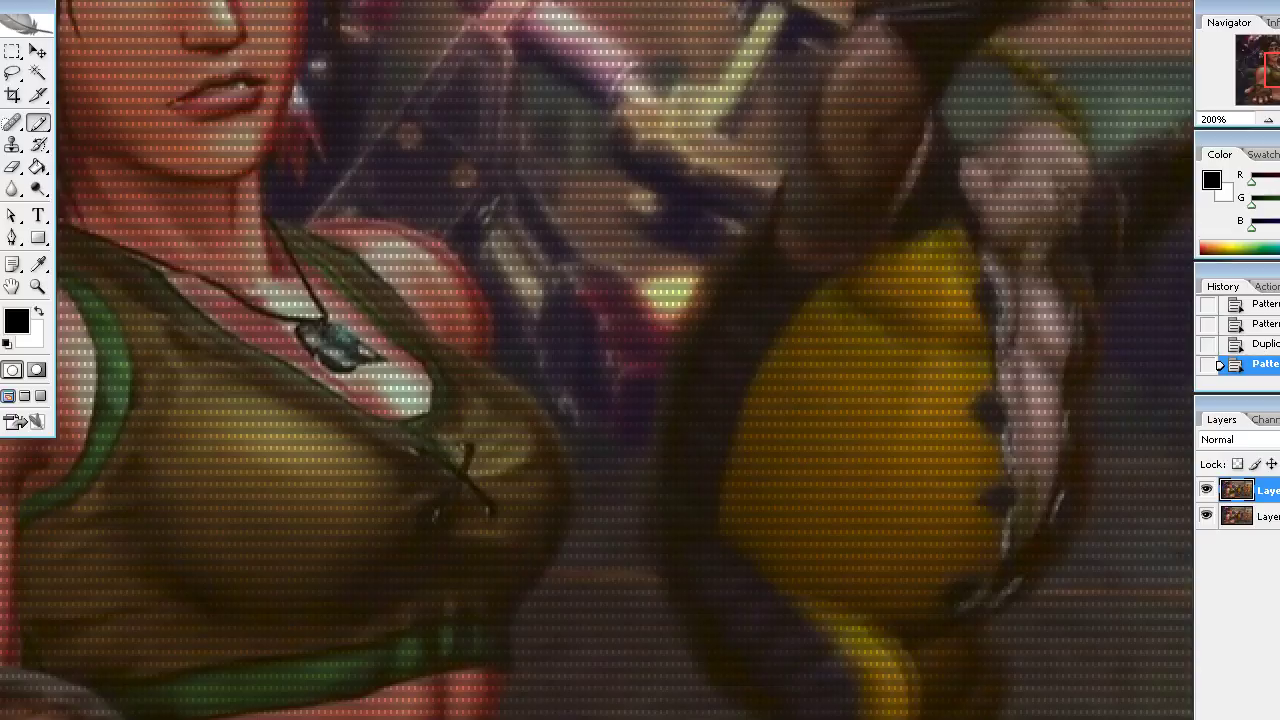
pyautogui.hotkey('ctrl', '-')
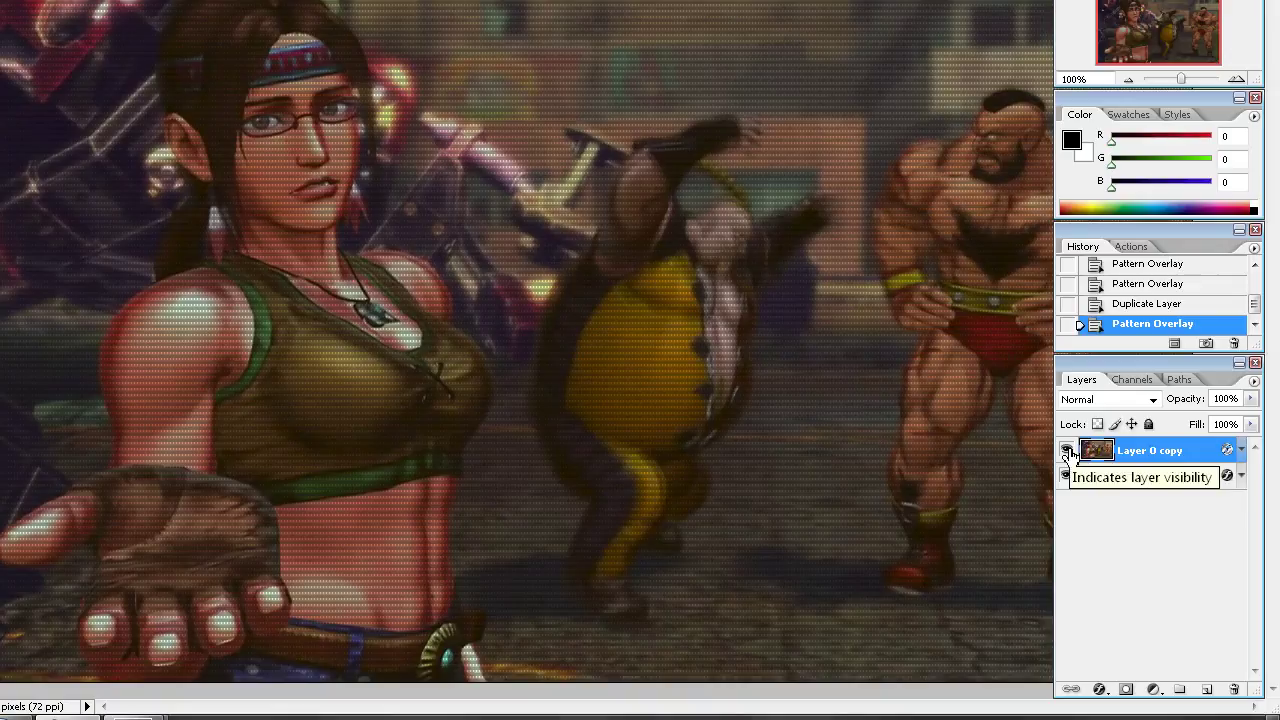
pyautogui.click(1067, 451)
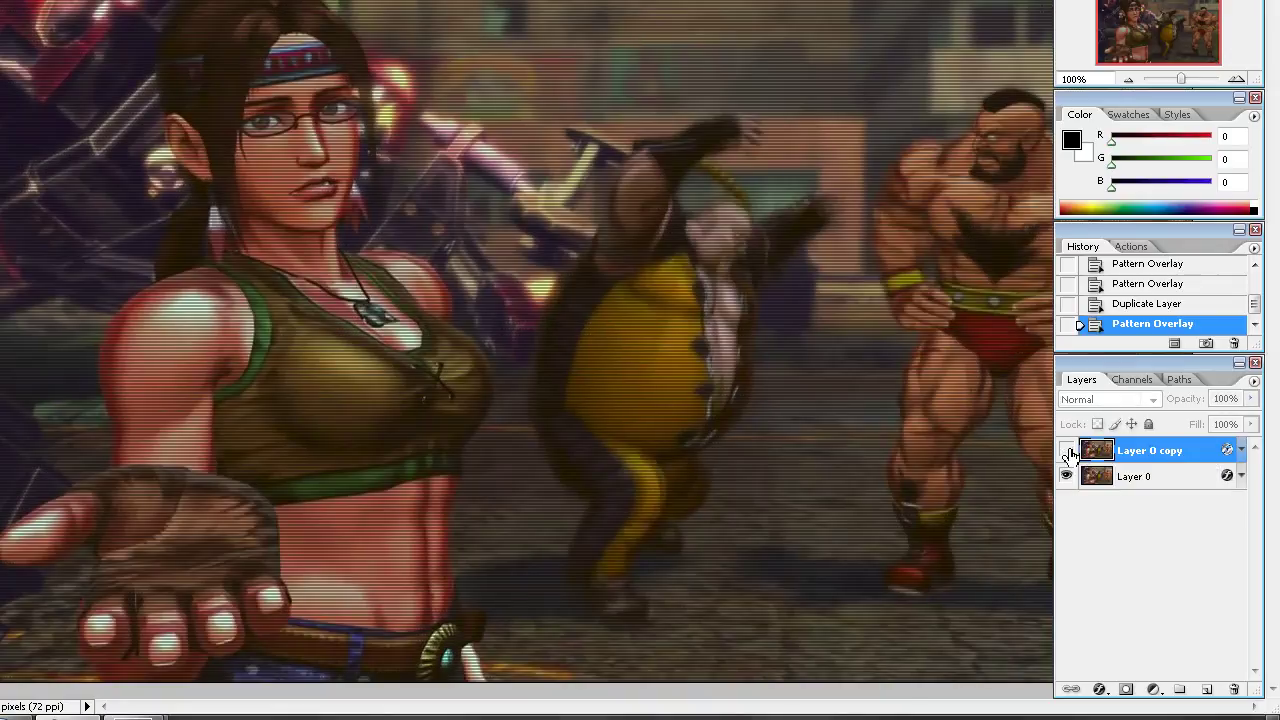
pyautogui.click(1067, 451)
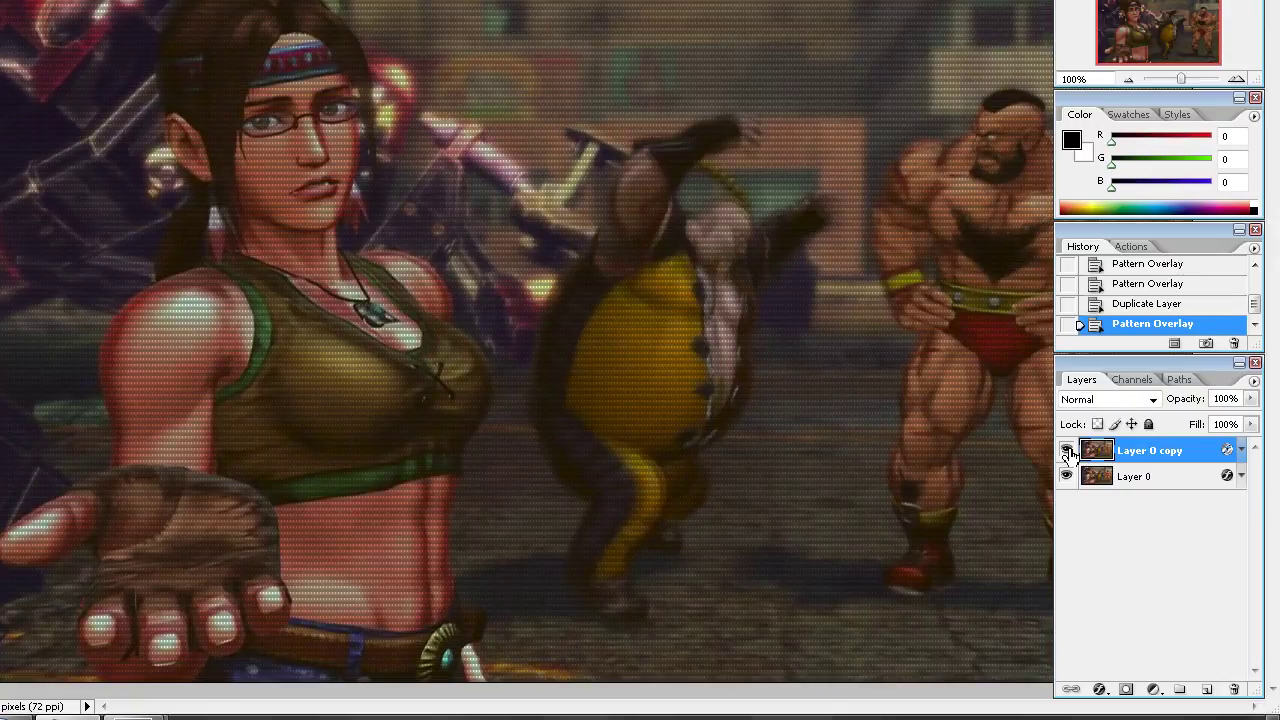
pyautogui.click(1067, 451)
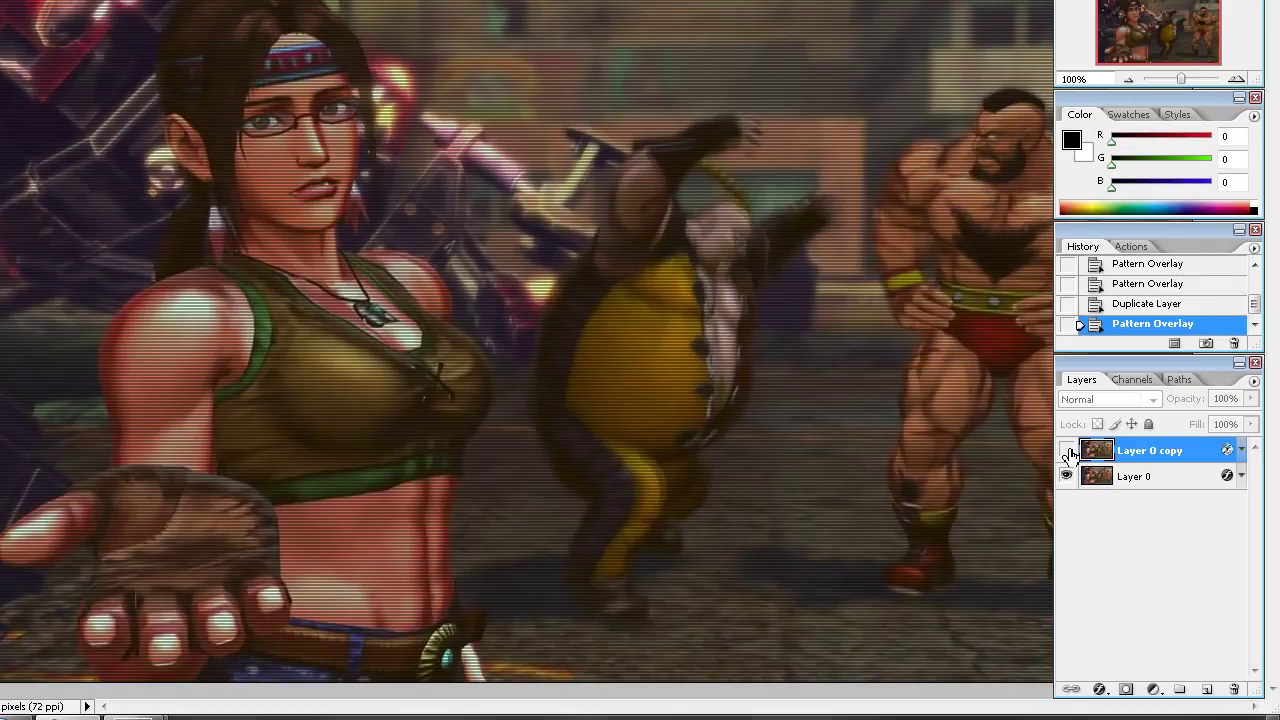
pyautogui.click(1067, 451)
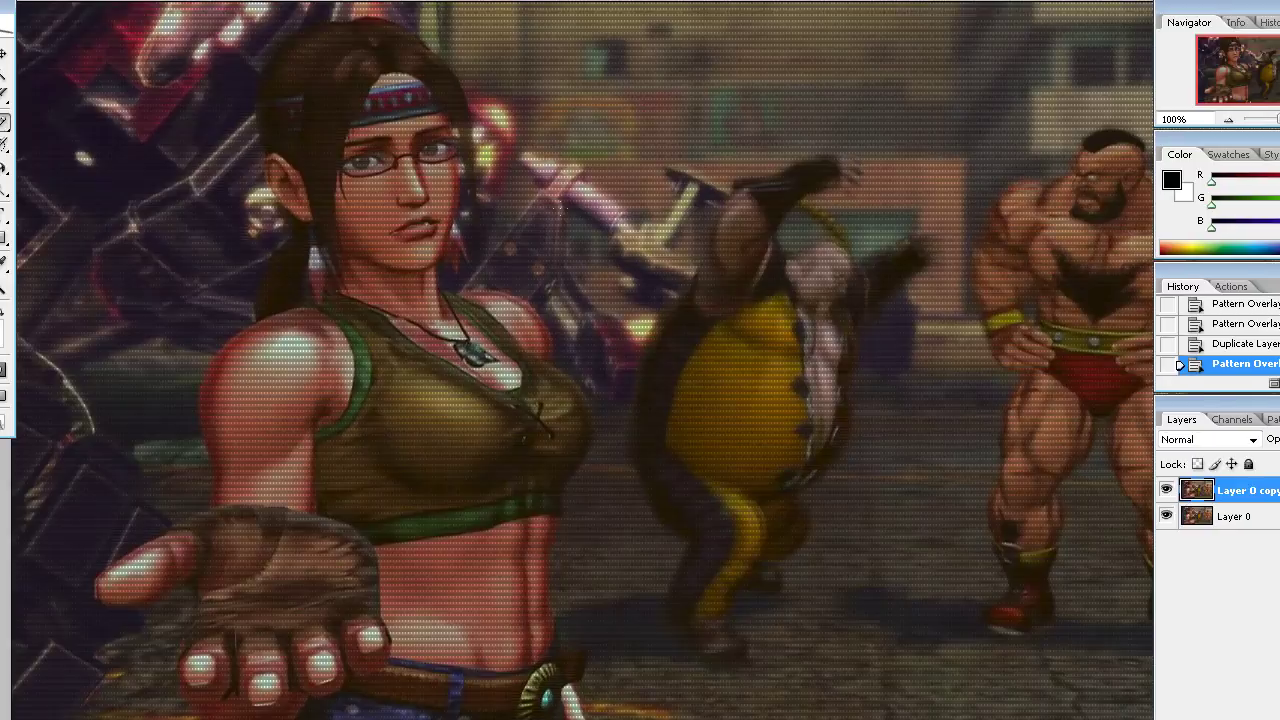